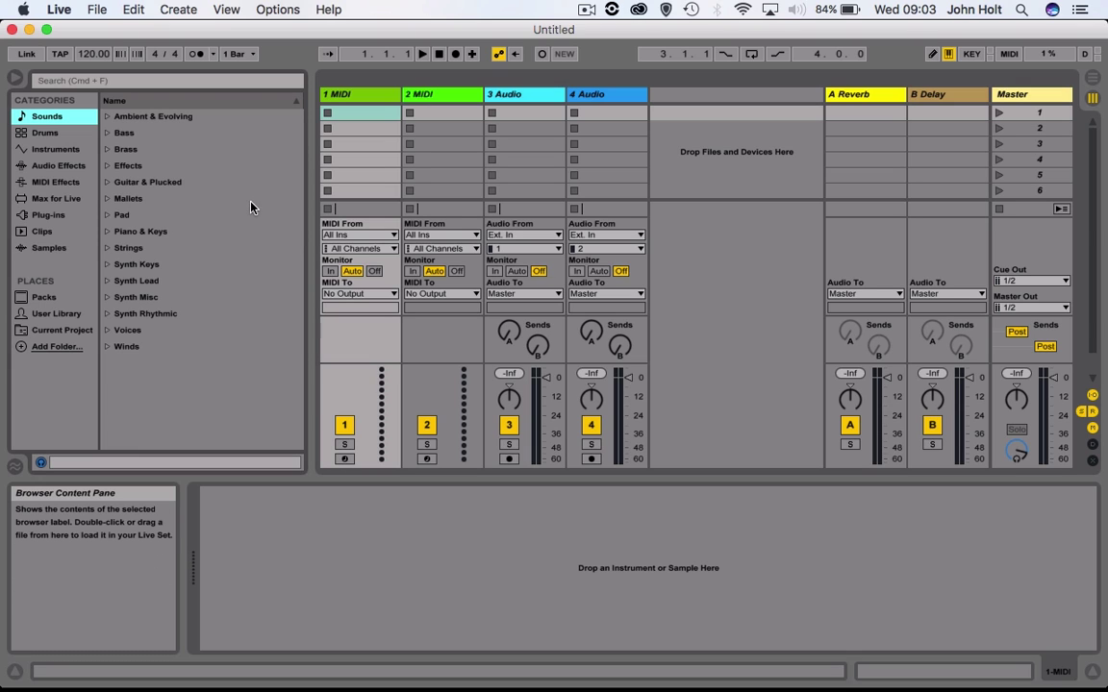
# Hide the browser and detail view, then select tracks 2 MIDI, 3 Audio, 4 Audio and 1 MIDI
pyautogui.click(15, 77)
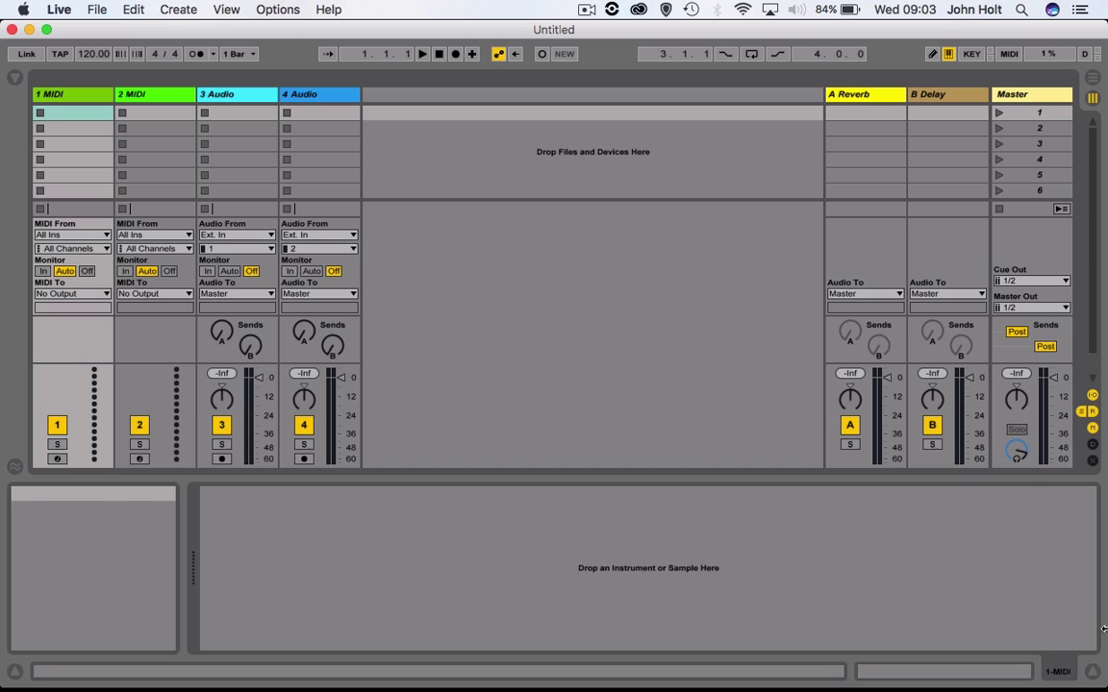
pyautogui.click(1093, 674)
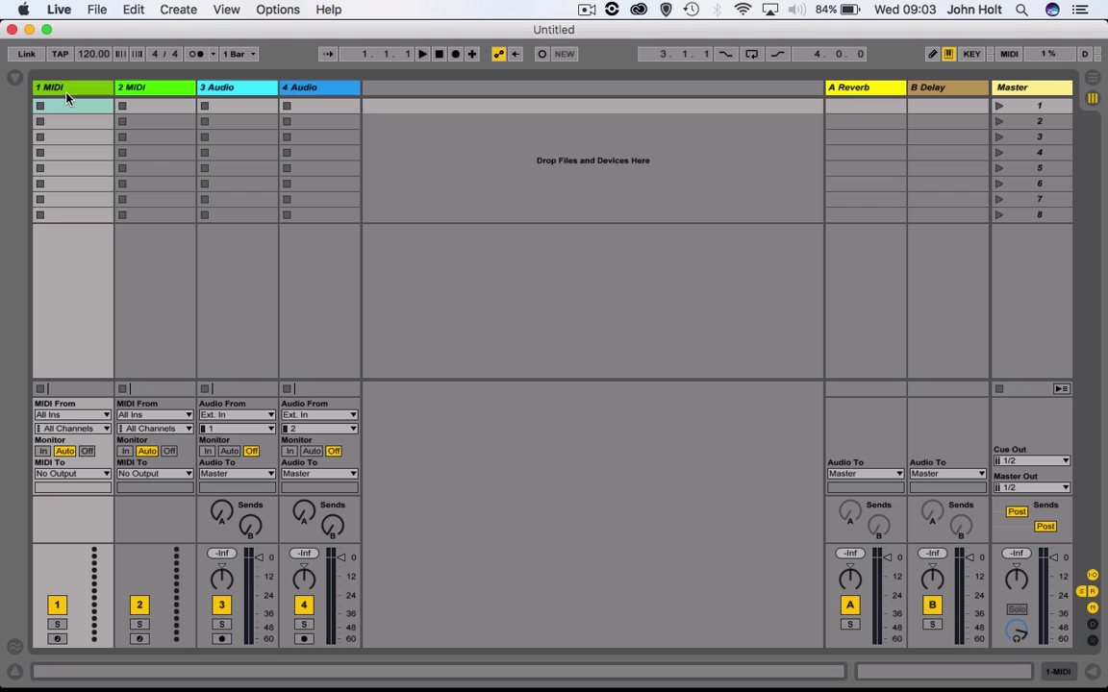
pyautogui.click(144, 88)
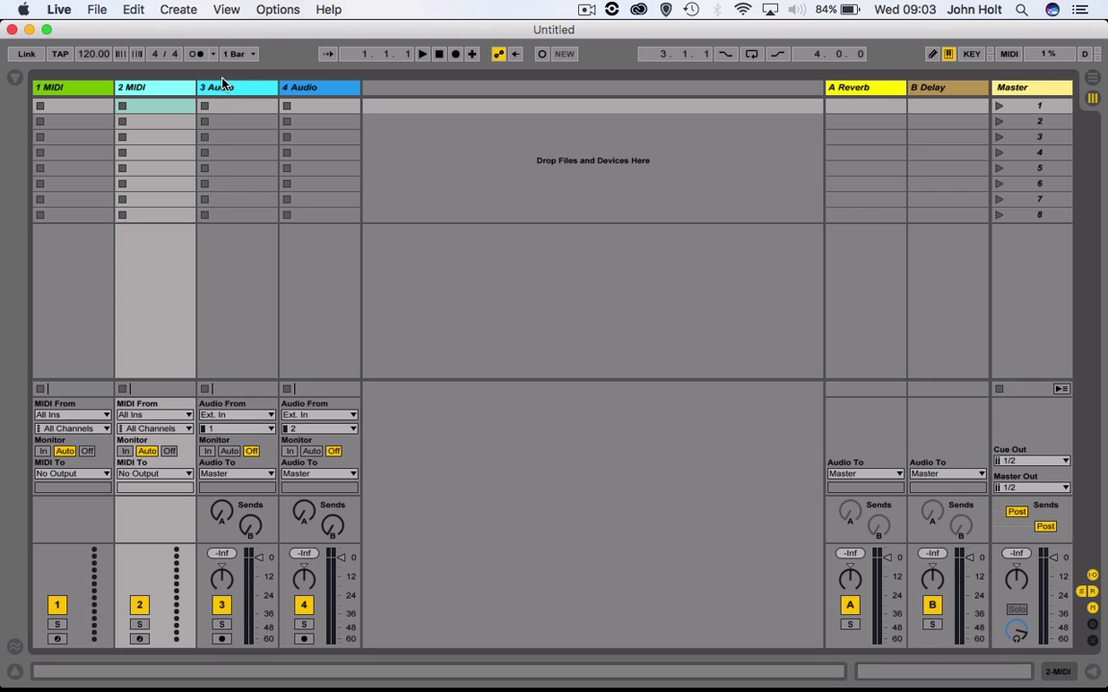
pyautogui.click(221, 85)
pyautogui.click(290, 86)
pyautogui.click(85, 91)
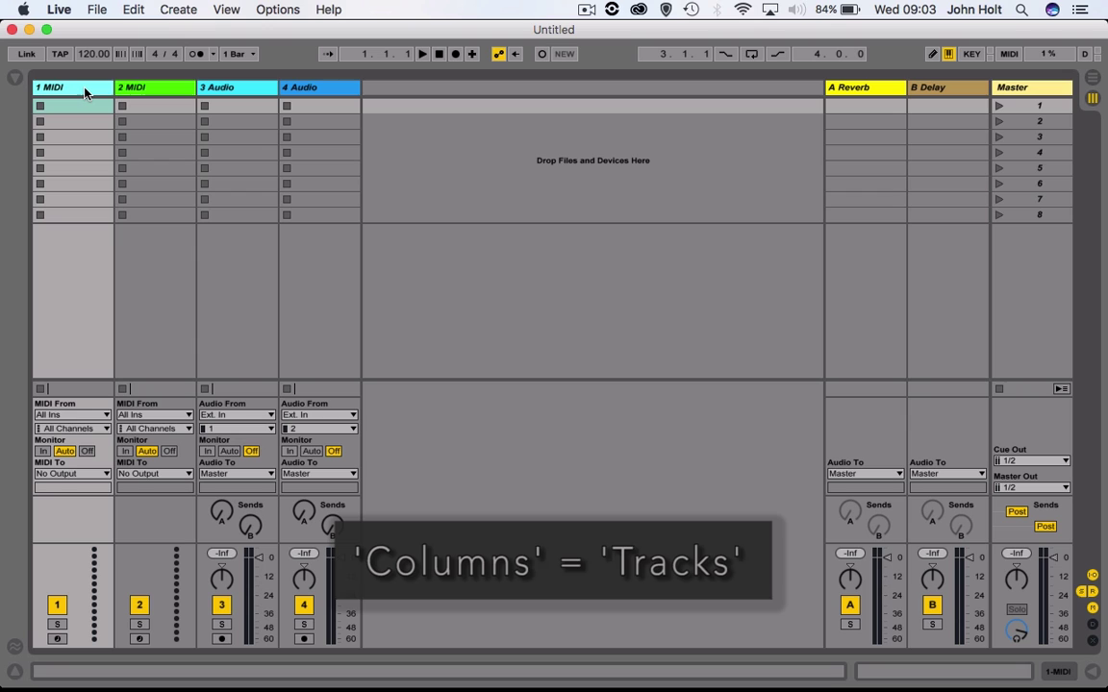
# Close the Create menu without adding anything, reselect tracks 2 MIDI through 4 Audio, then clear the selection
pyautogui.click(178, 9)
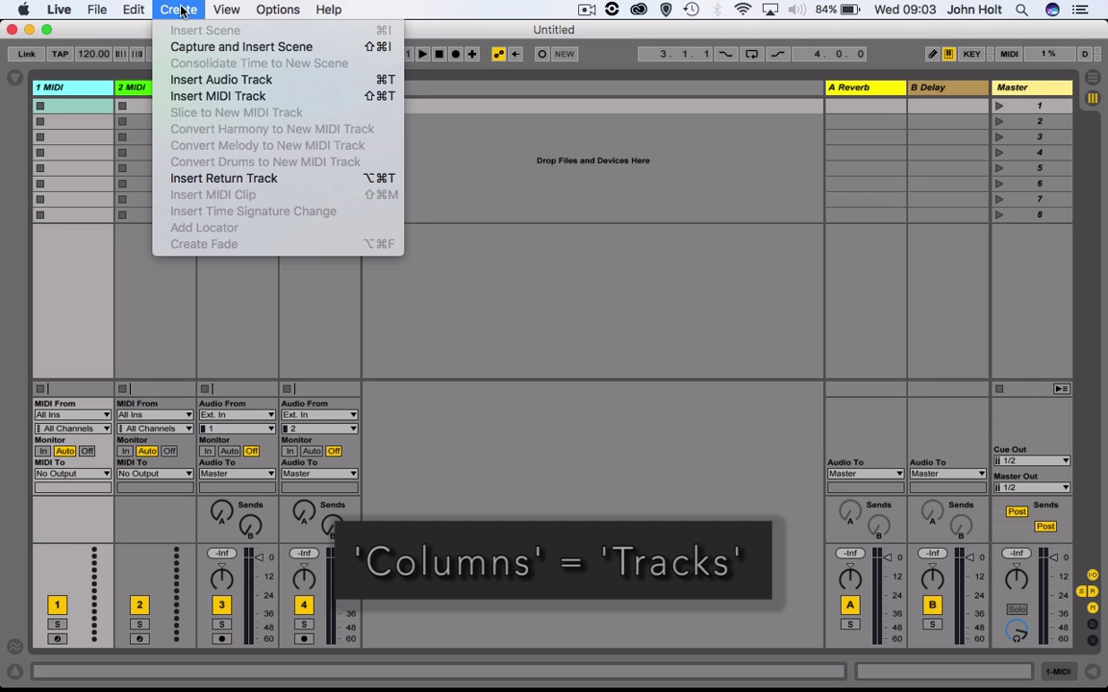
pyautogui.click(244, 80)
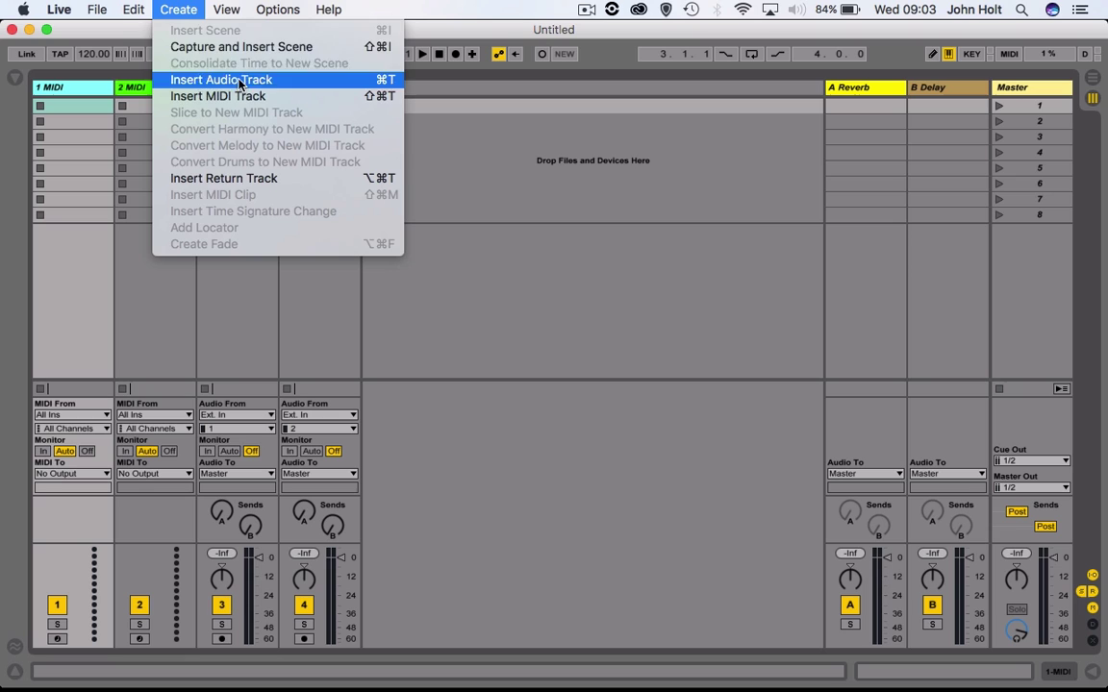
pyautogui.click(182, 12)
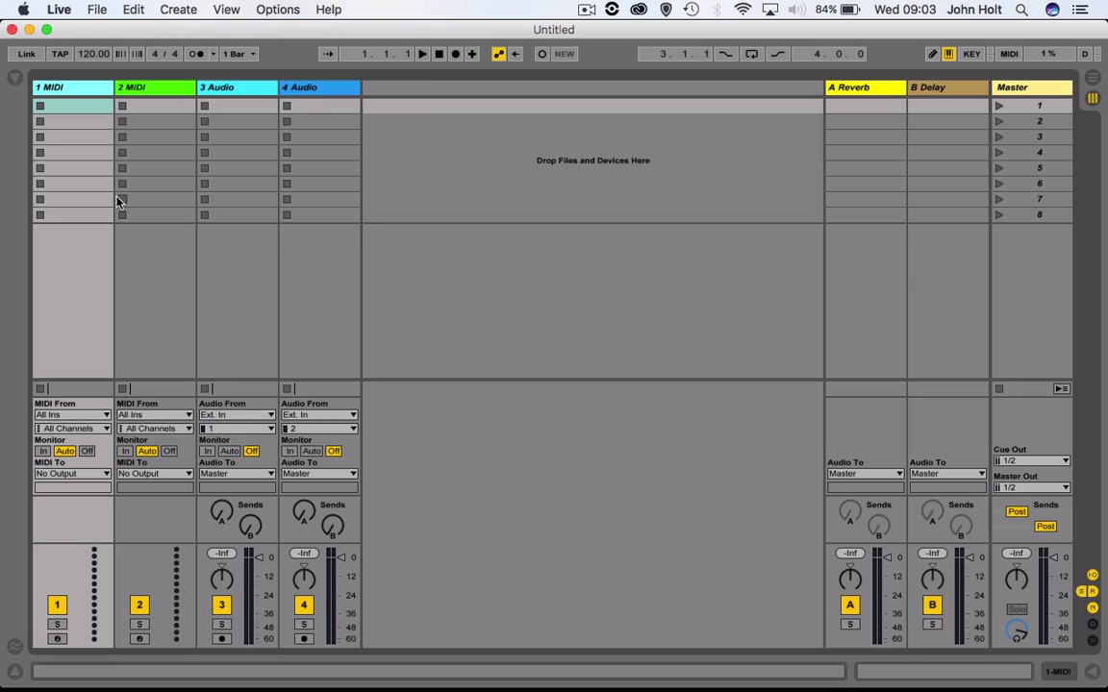
pyautogui.click(134, 86)
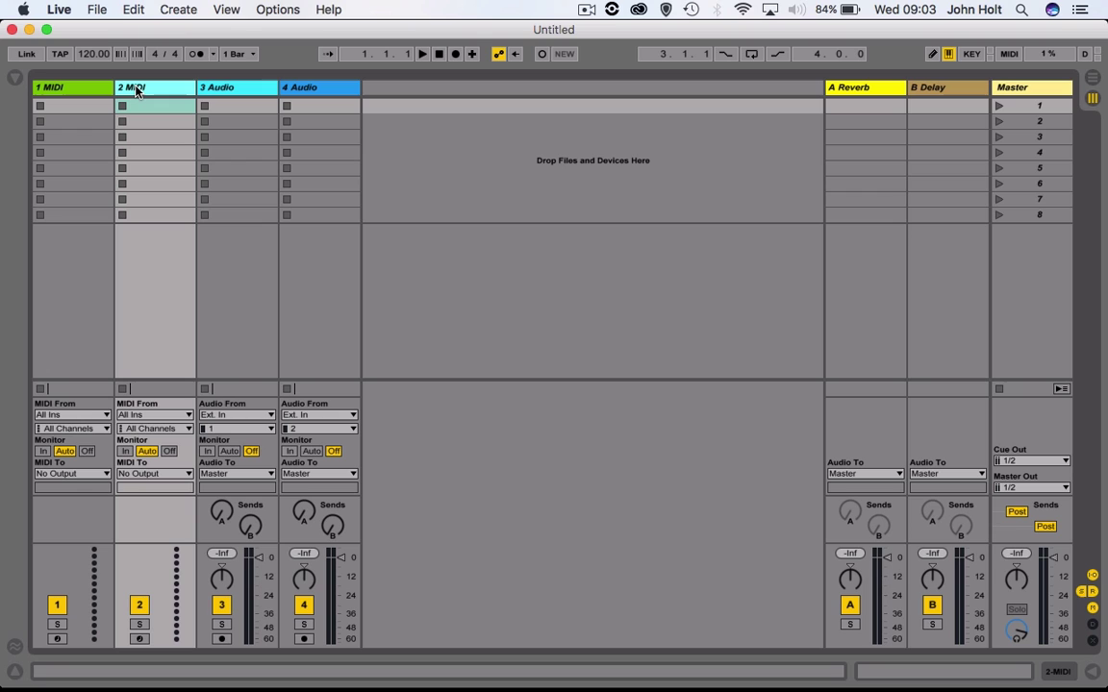
pyautogui.click(238, 90)
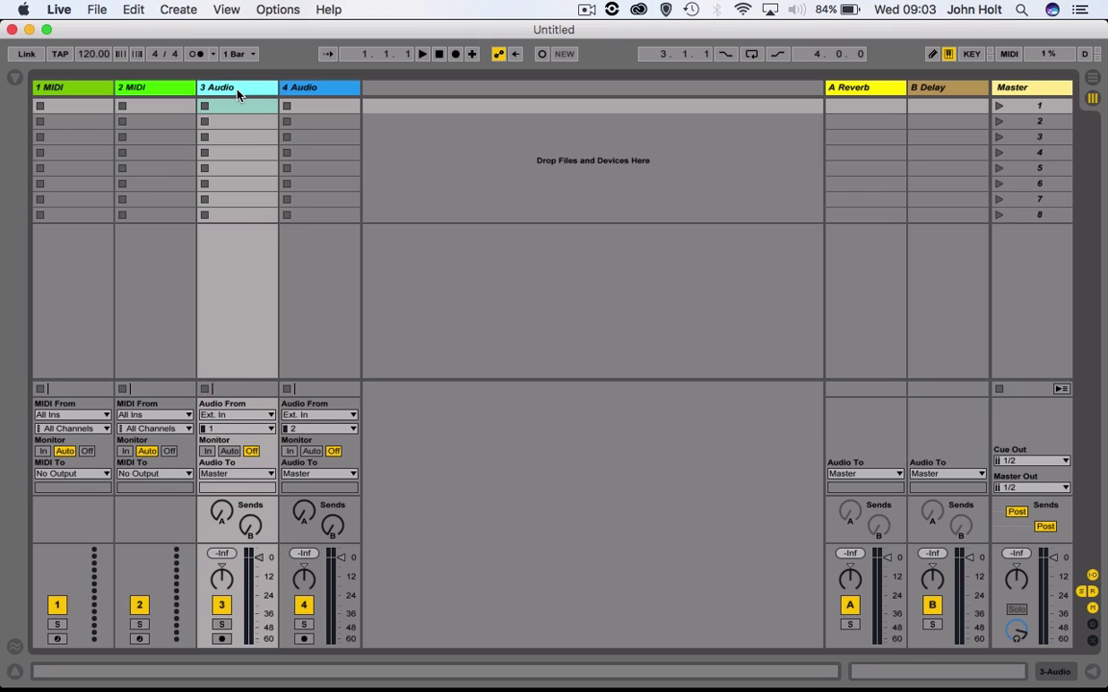
pyautogui.click(344, 91)
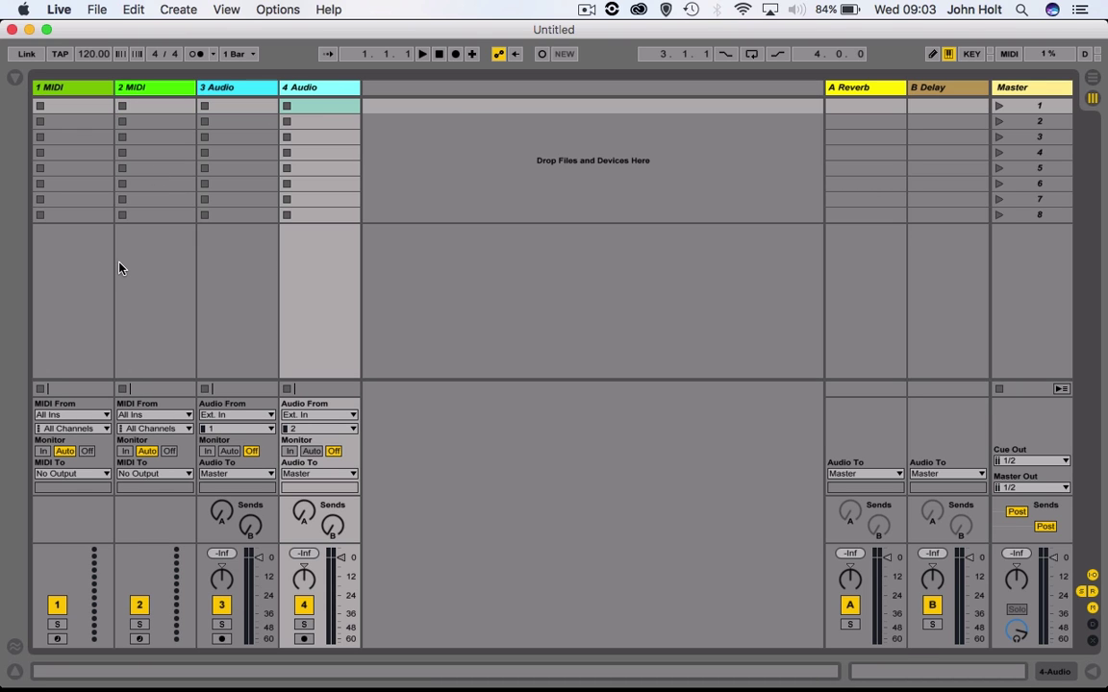
pyautogui.click(455, 110)
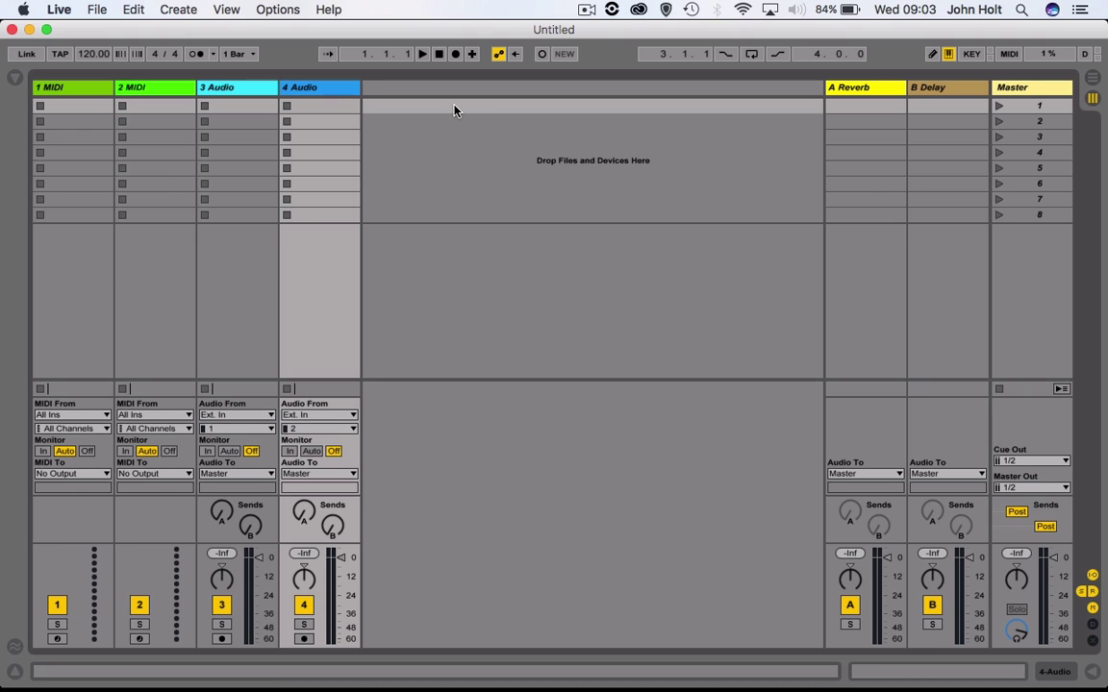
pyautogui.click(77, 122)
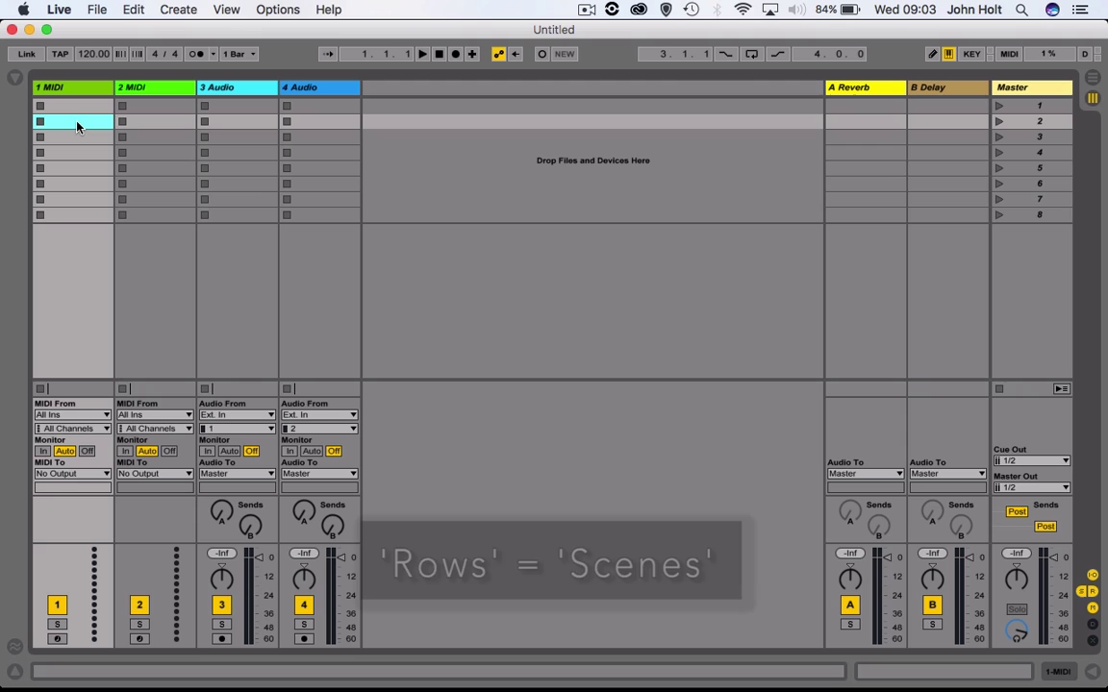
pyautogui.click(69, 138)
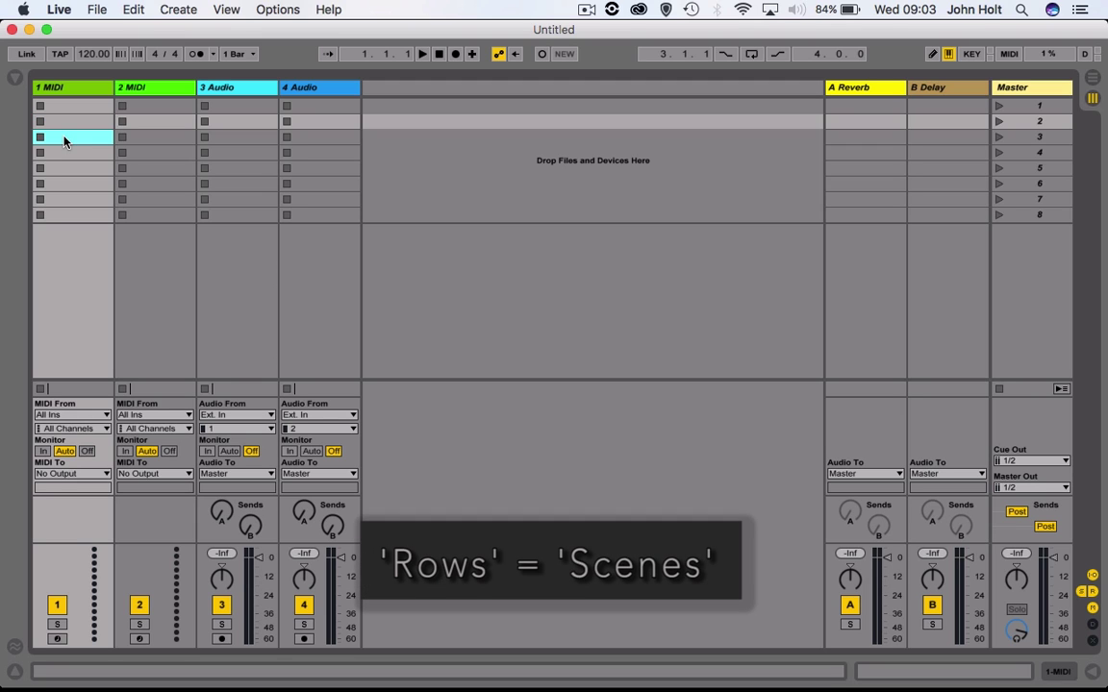
pyautogui.press('Up')
pyautogui.press('Up')
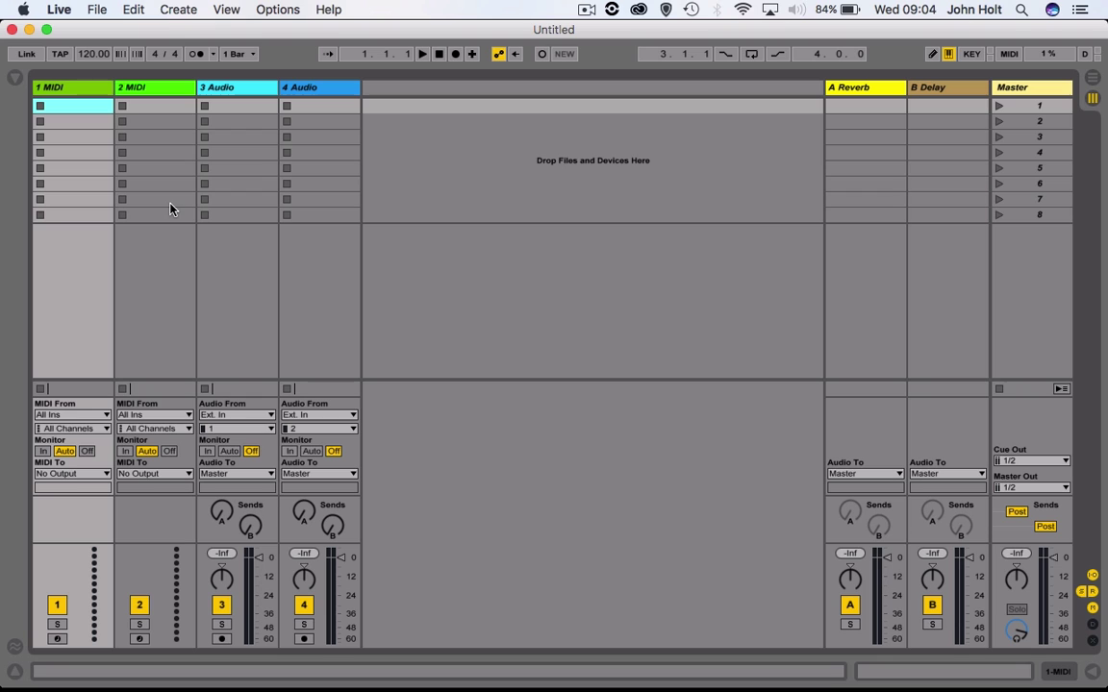
pyautogui.click(65, 123)
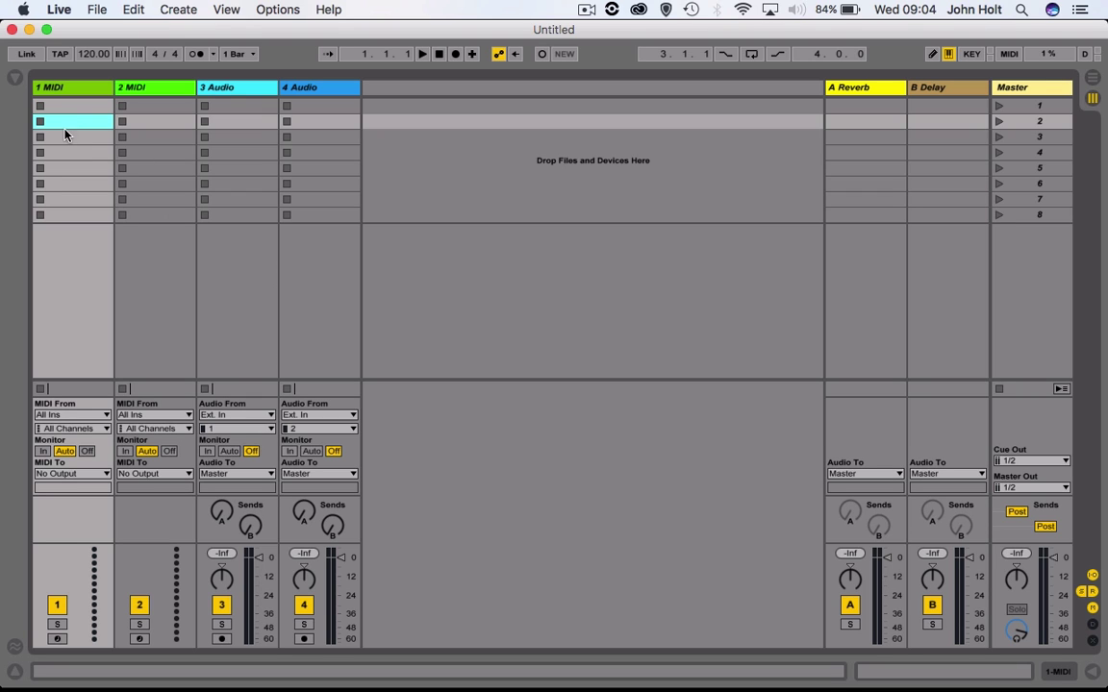
pyautogui.click(149, 122)
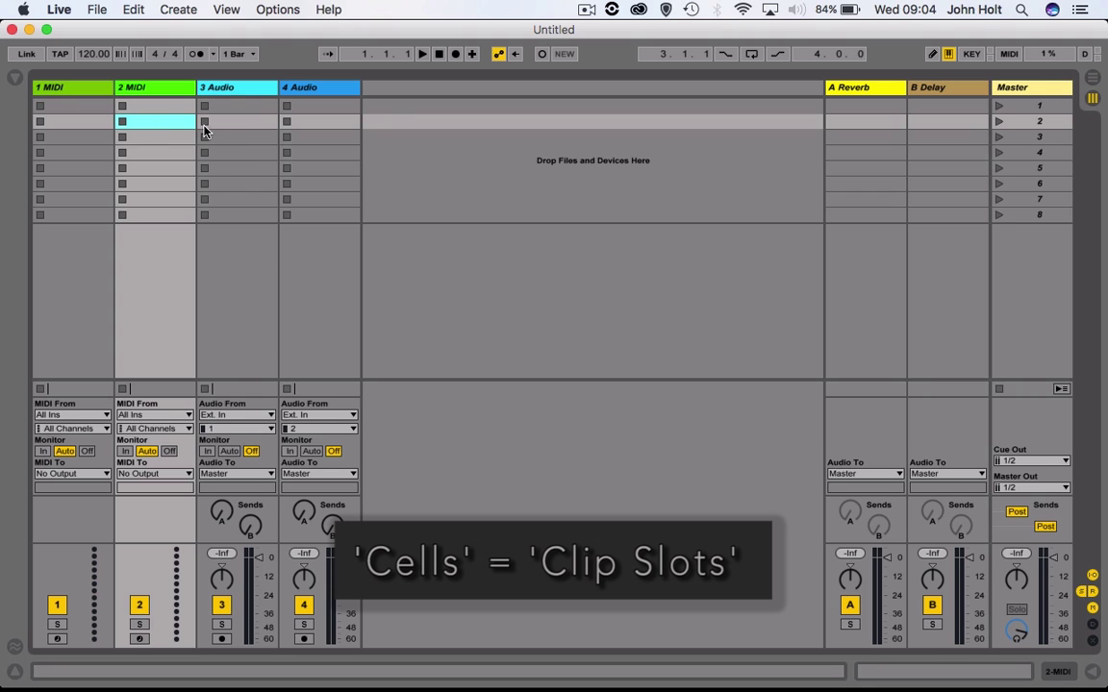
pyautogui.click(204, 129)
pyautogui.click(163, 129)
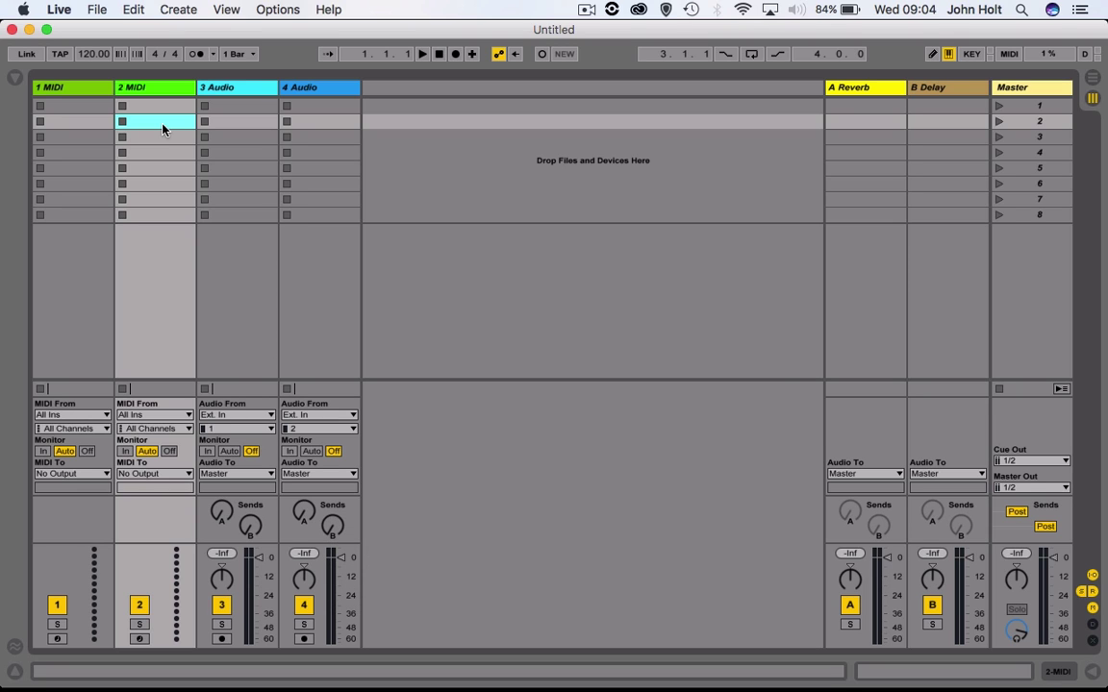
pyautogui.click(240, 121)
pyautogui.click(237, 107)
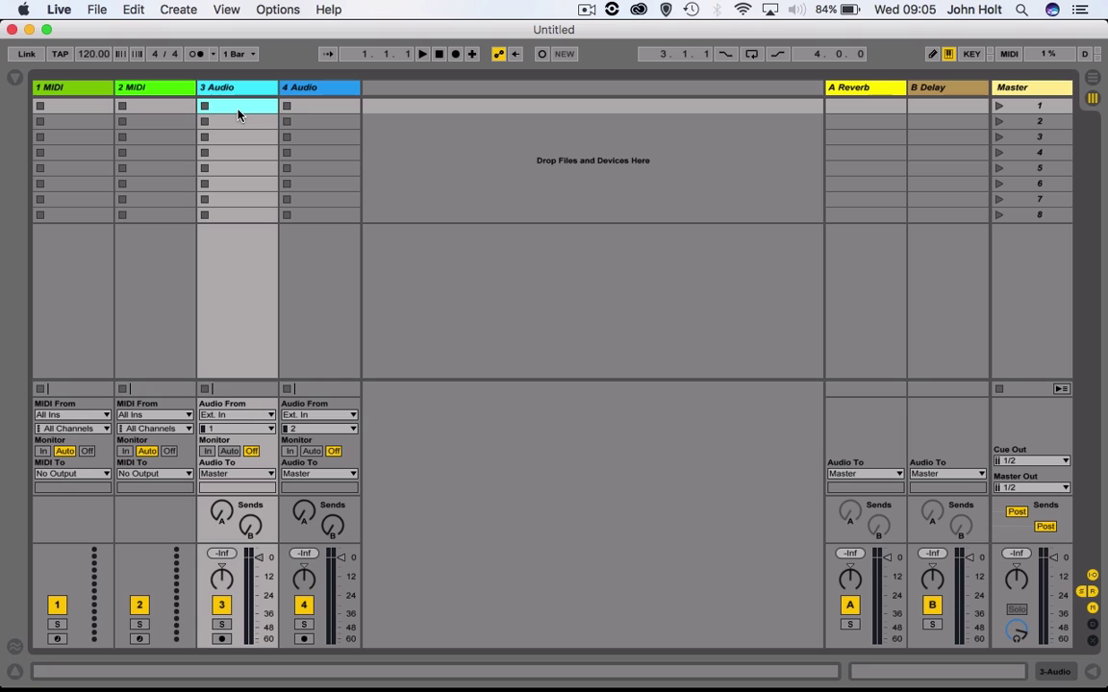
pyautogui.click(300, 108)
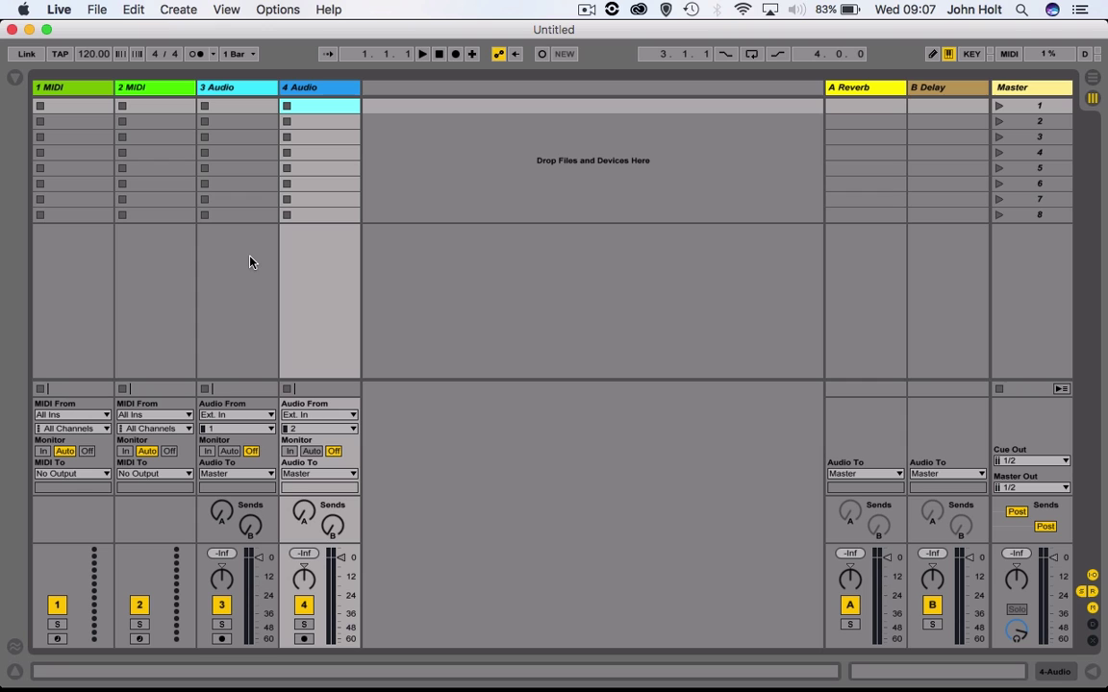
# Reopen the browser, list the Instruments category and select Analog
pyautogui.click(14, 79)
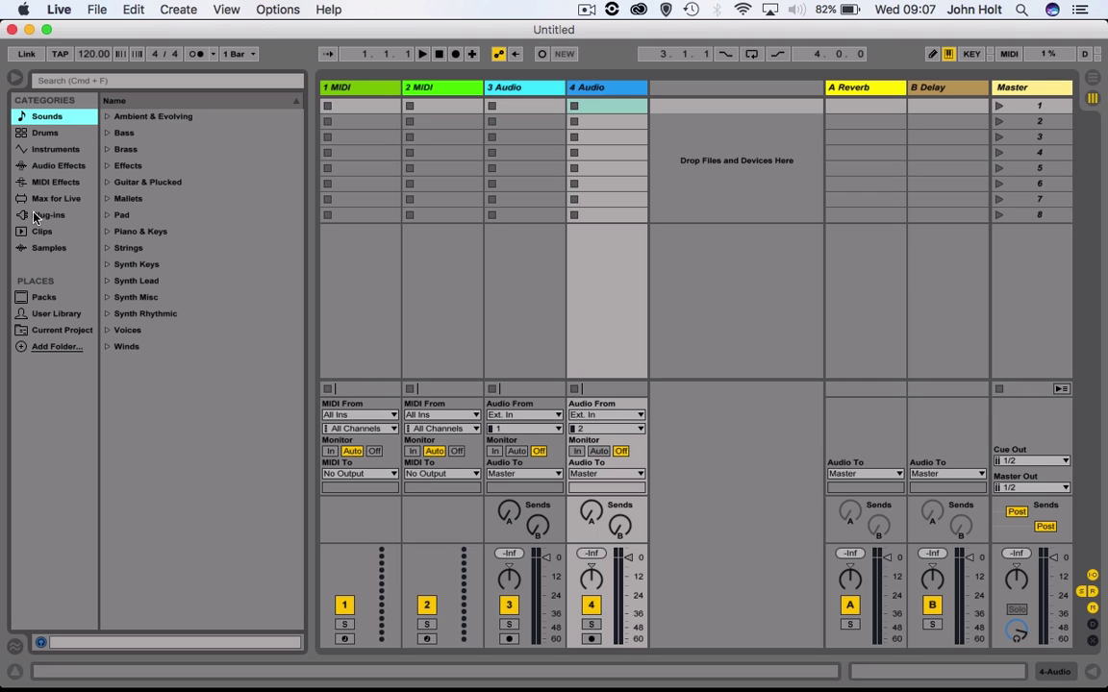
pyautogui.click(38, 150)
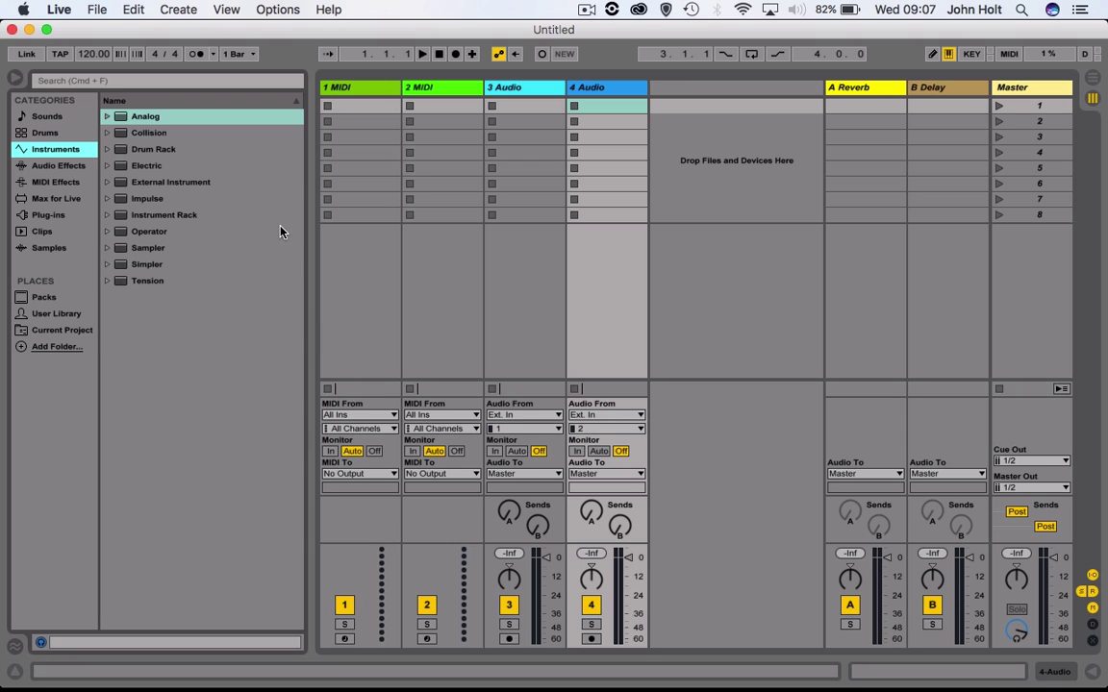
pyautogui.click(192, 121)
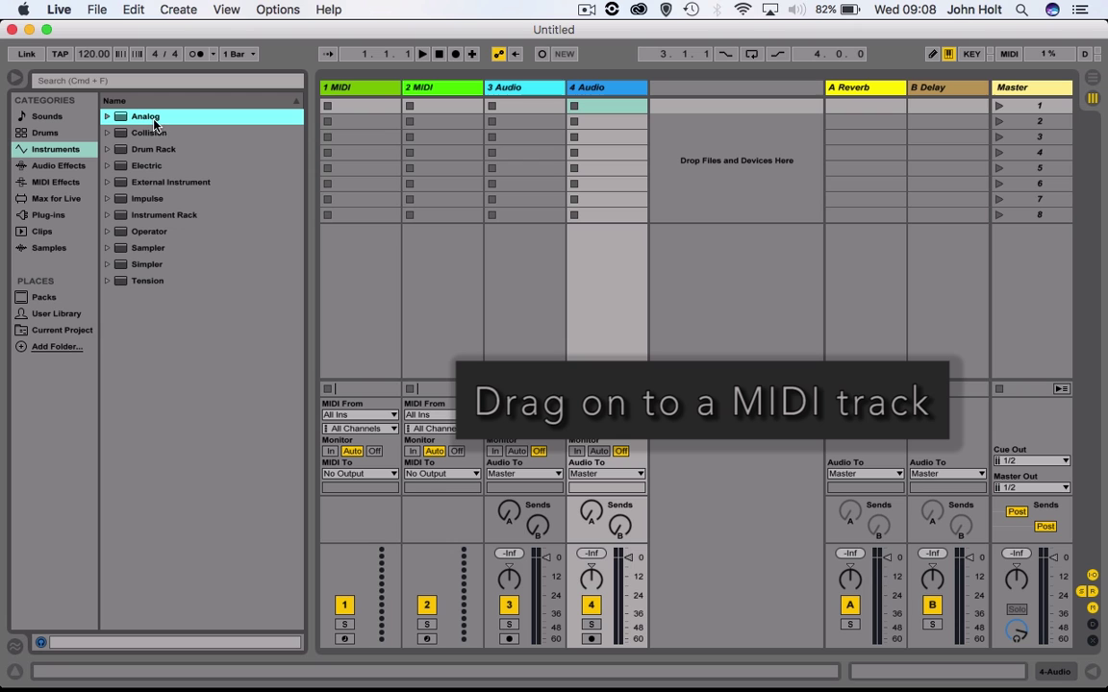
# Drag the Analog instrument from the browser onto the 1 MIDI track
pyautogui.moveTo(183, 159); pyautogui.dragTo(352, 144)
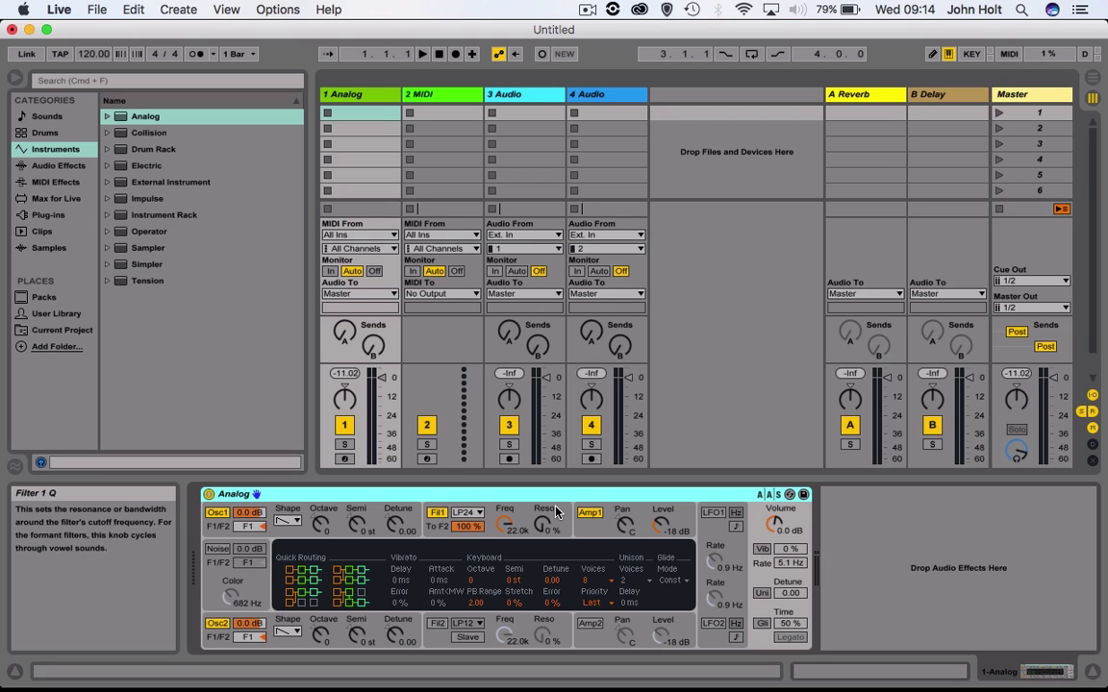
# Create a MIDI clip on 1 Analog with a C3 note on each of the four beats, then play and stop it
pyautogui.doubleClick(353, 114)
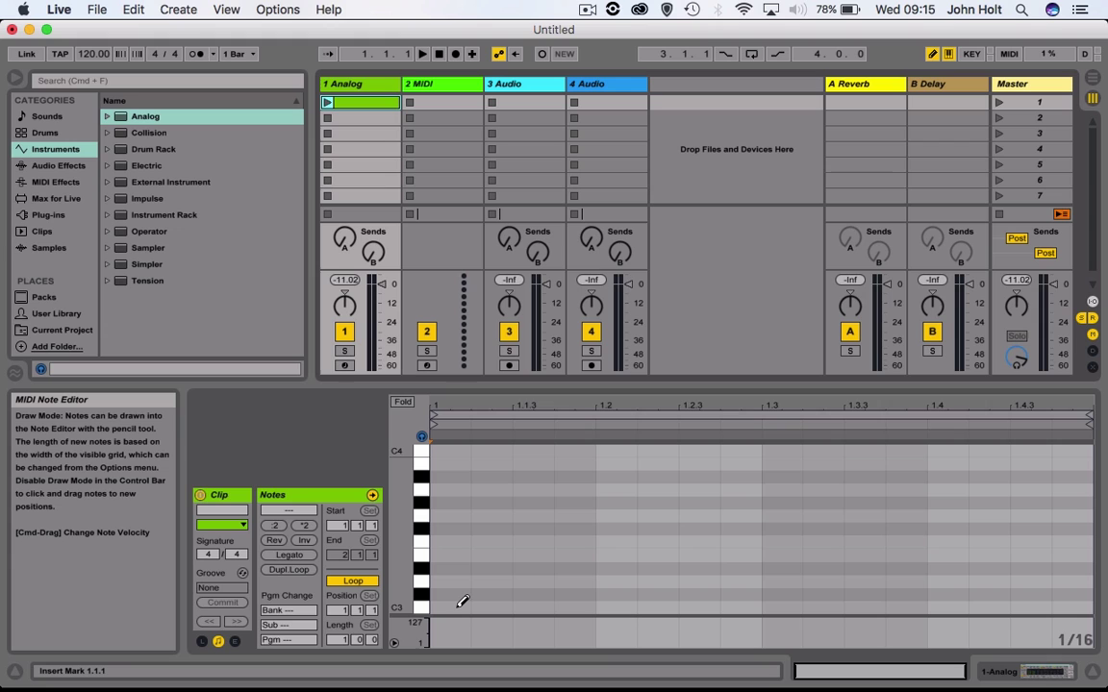
pyautogui.click(460, 606)
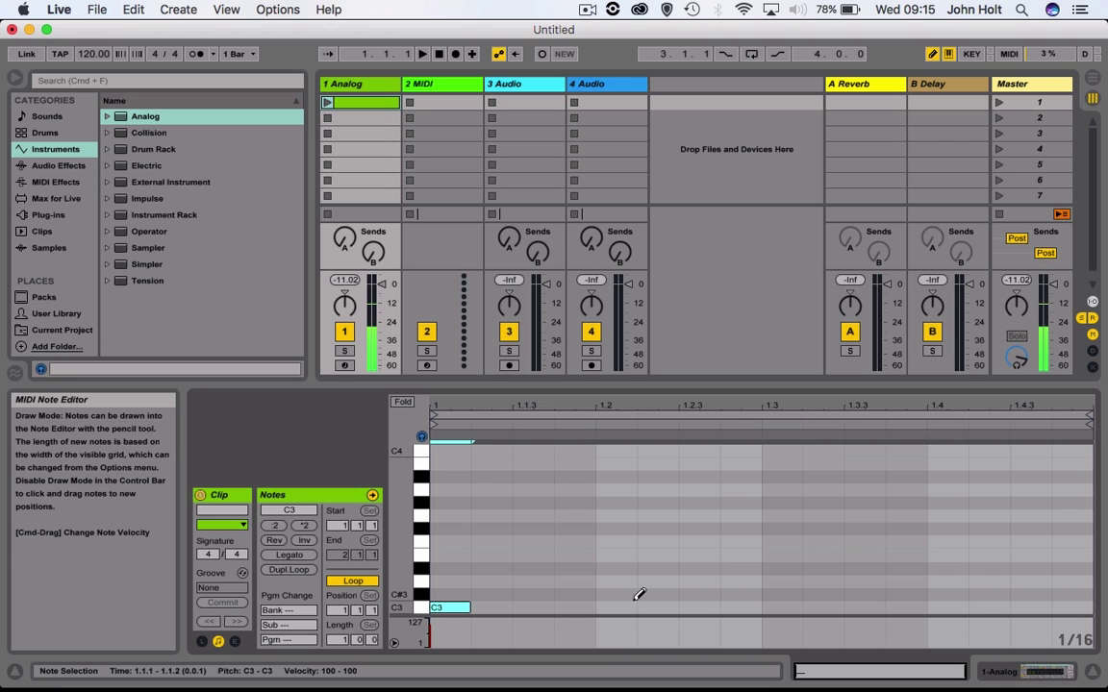
pyautogui.click(623, 606)
pyautogui.click(777, 607)
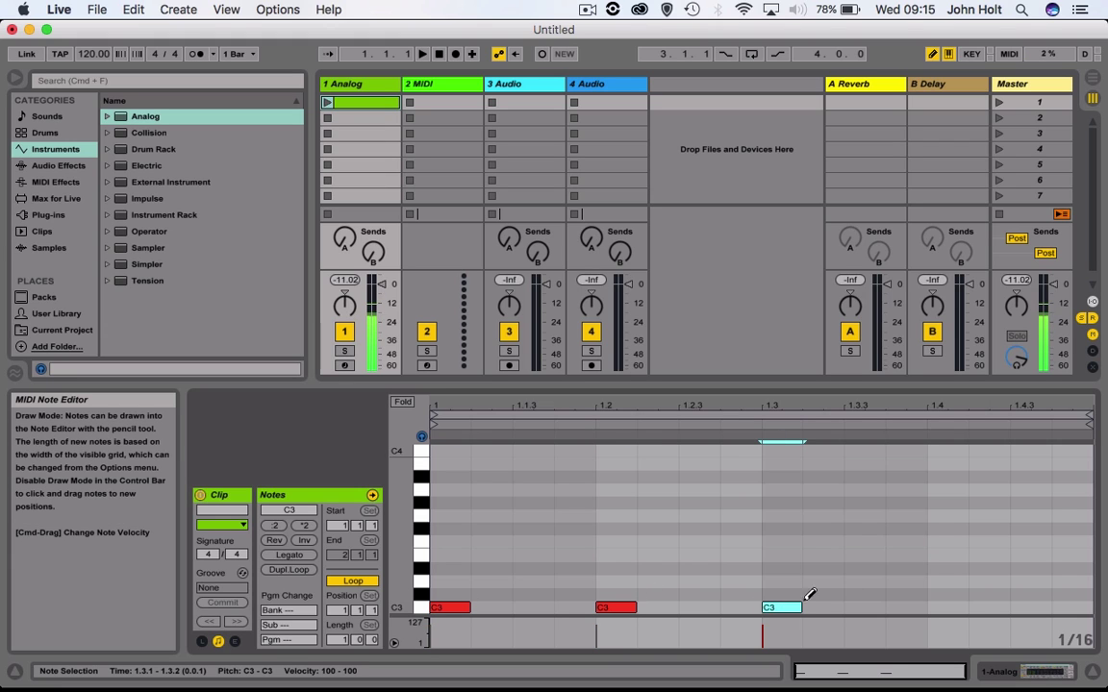
pyautogui.click(952, 607)
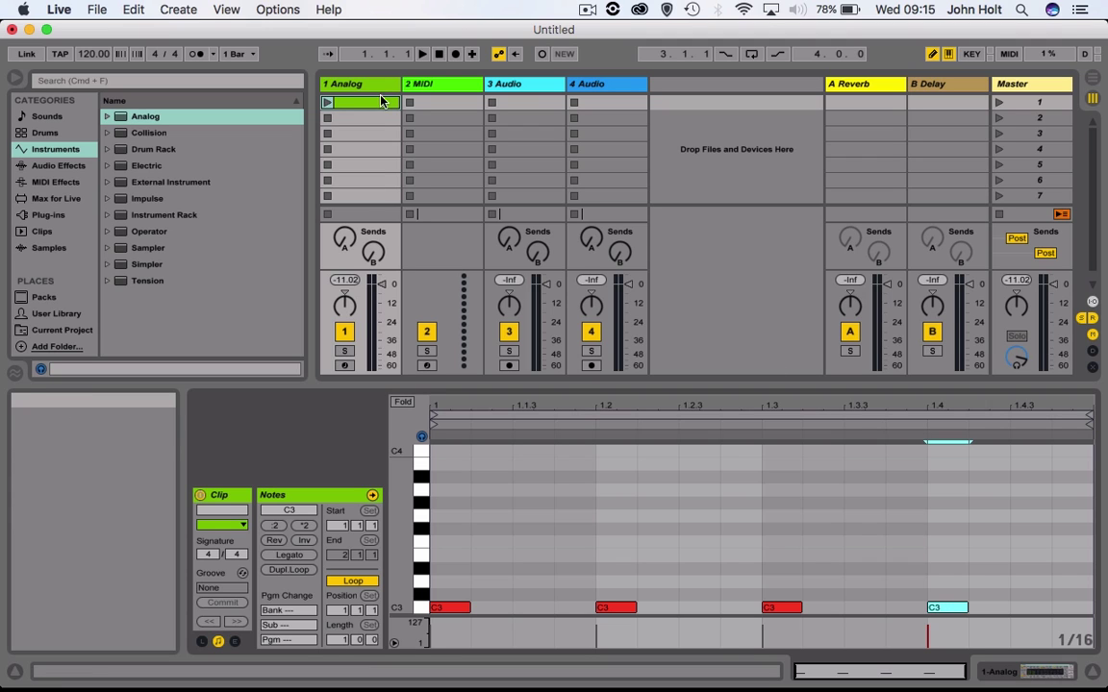
pyautogui.click(327, 103)
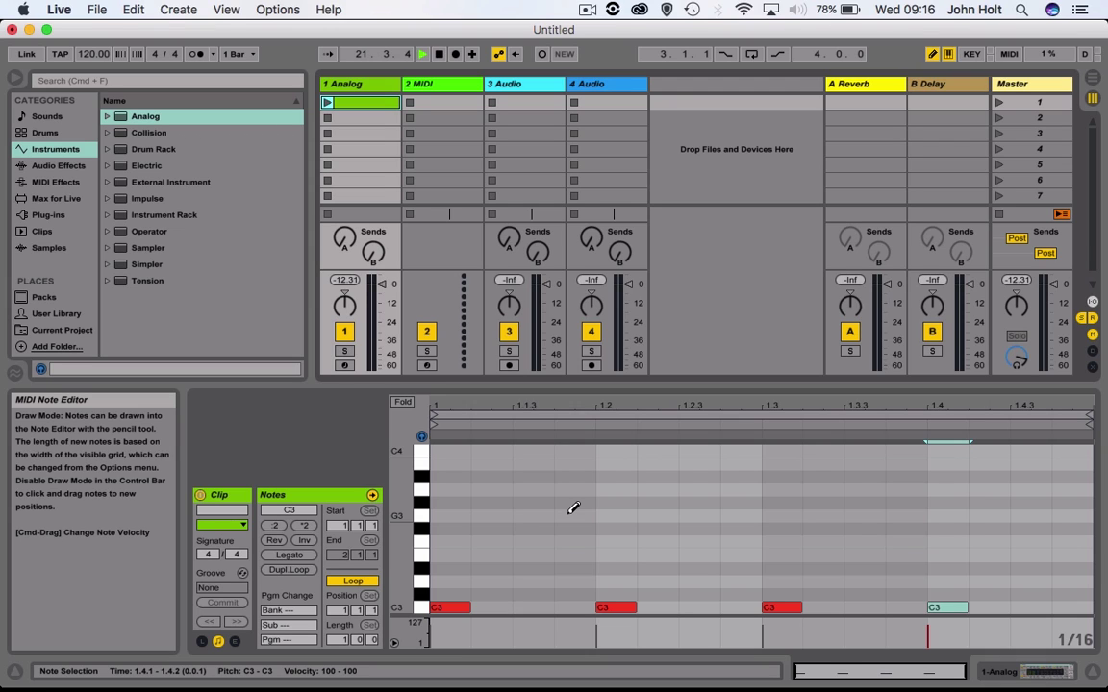
pyautogui.press('space')
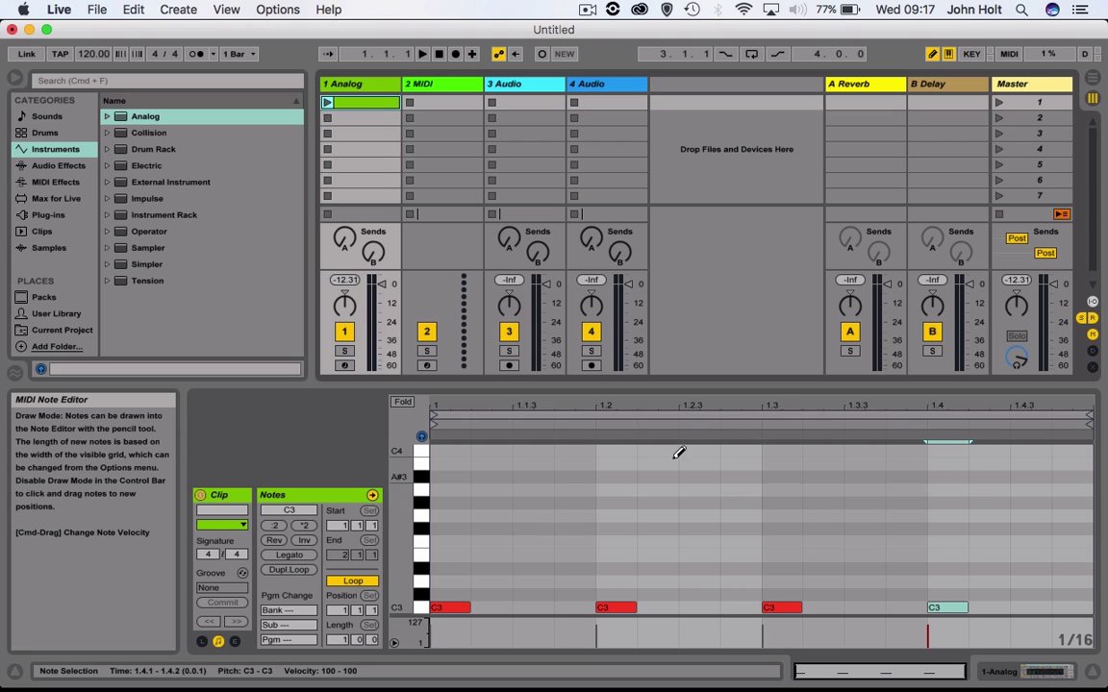
# Turn off Draw Mode, switch to Arrangement View and hide the clip detail panel
pyautogui.click(932, 53)
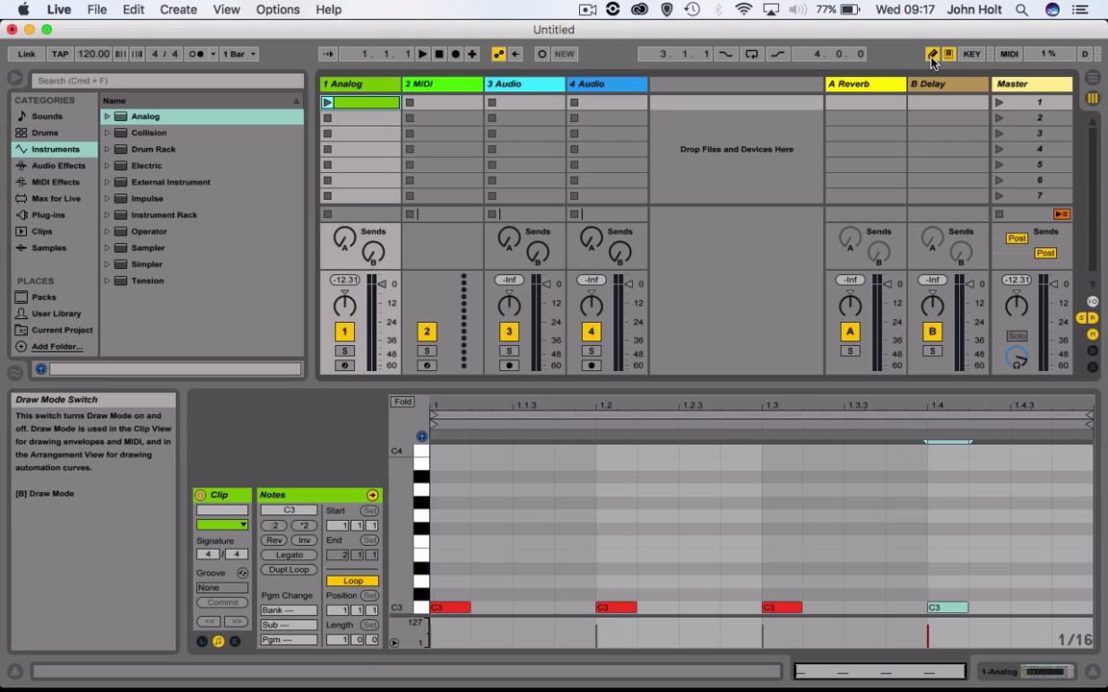
pyautogui.click(1093, 83)
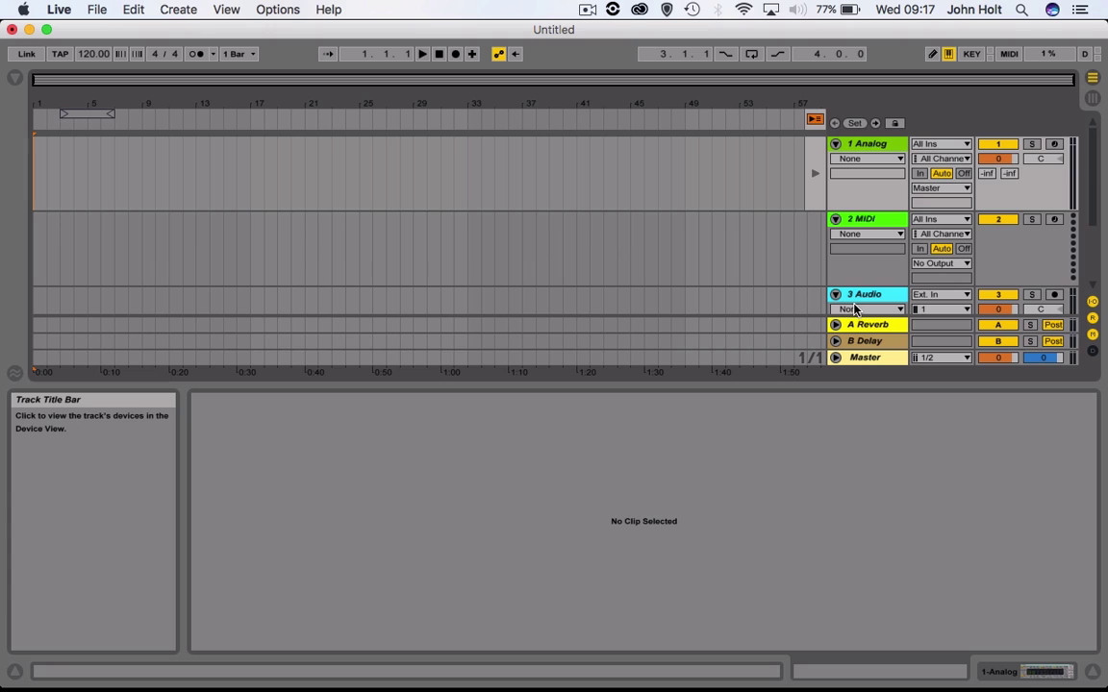
pyautogui.click(1091, 675)
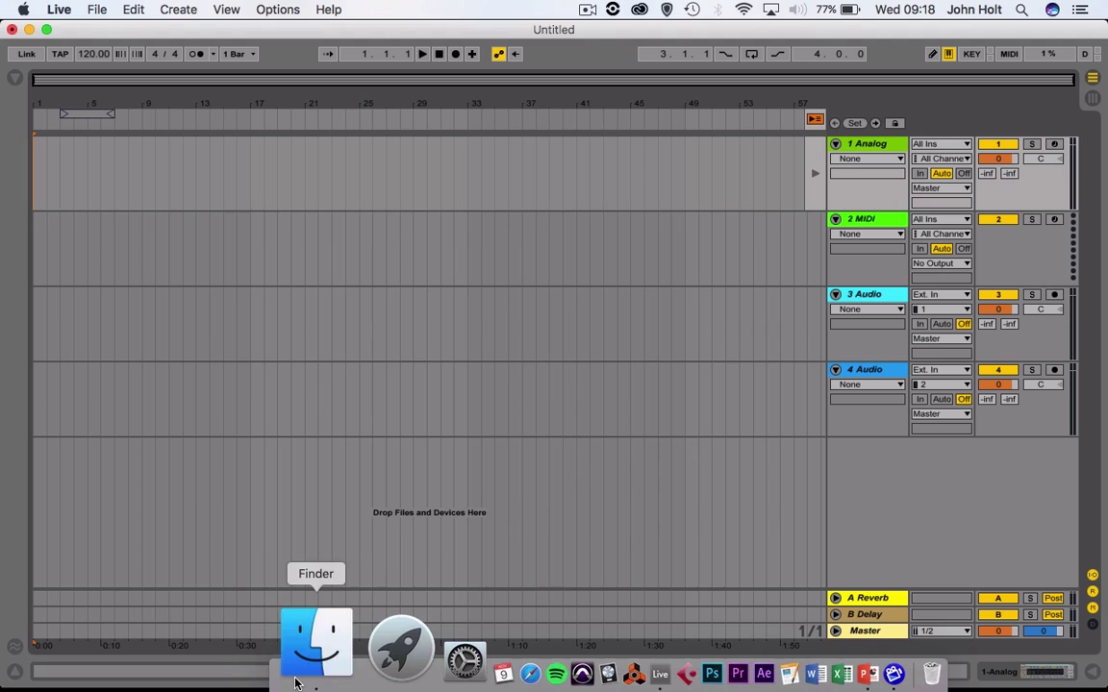
# Drag Get Away - Master.aif from the Finder Desktop onto the 3 Audio track and select the new clip
pyautogui.click(296, 683)
pyautogui.click(308, 282)
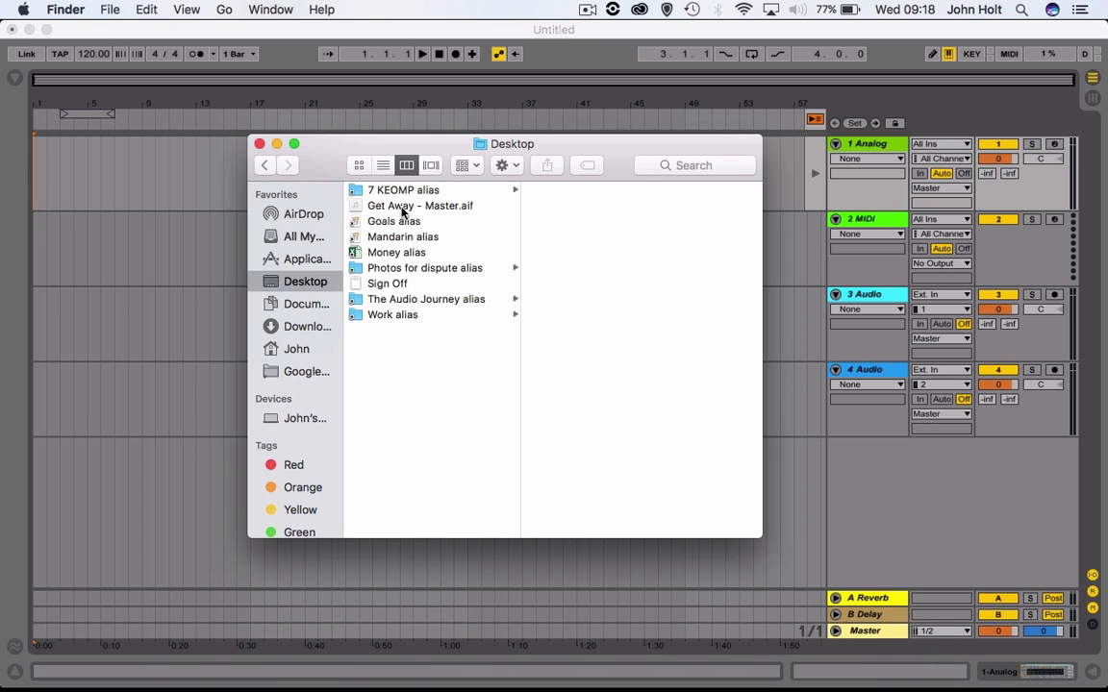
pyautogui.moveTo(403, 211); pyautogui.dragTo(77, 323)
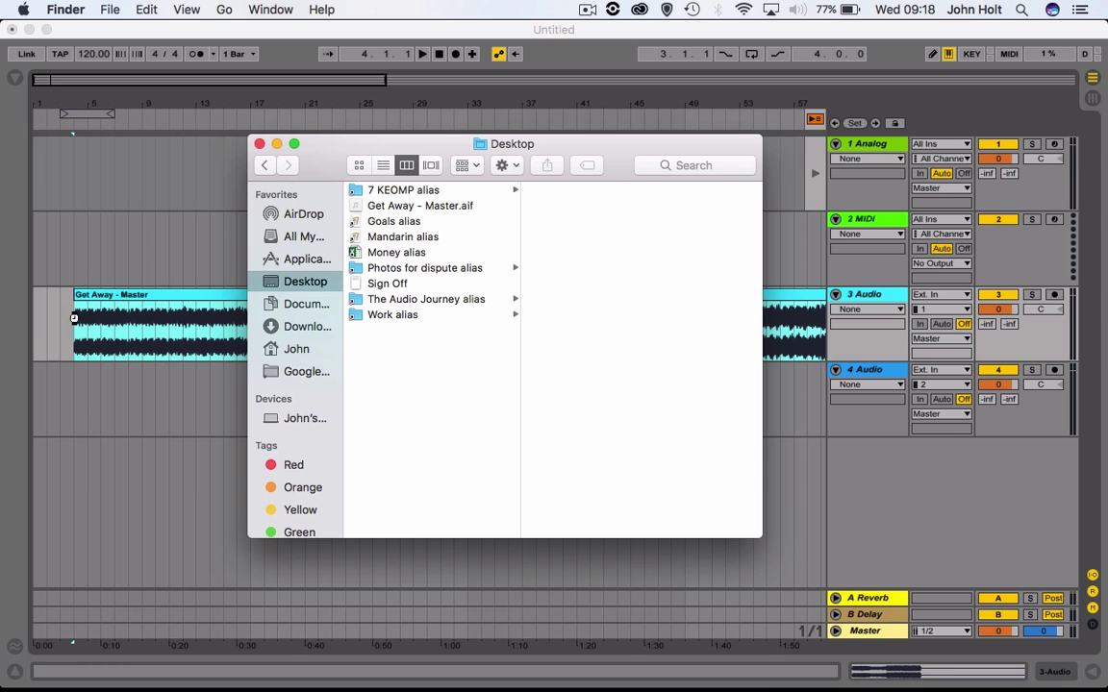
pyautogui.click(258, 144)
pyautogui.click(135, 294)
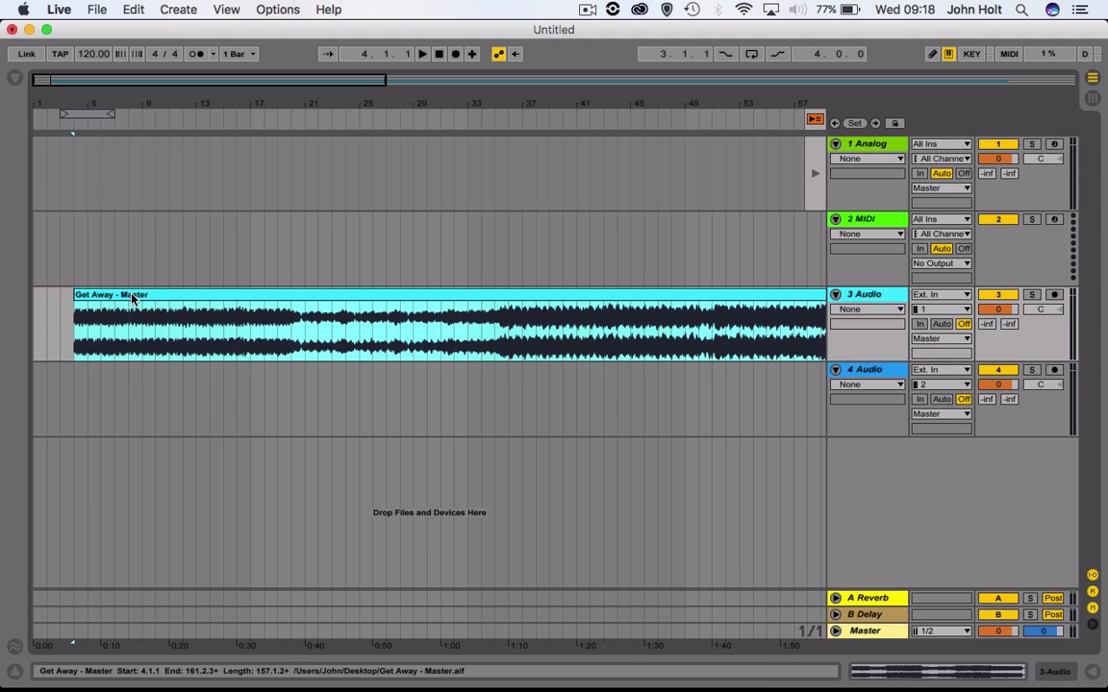
# Move the Get Away - Master clip to start at 1.1.1, then play and stop the arrangement
pyautogui.moveTo(82, 302); pyautogui.dragTo(42, 304)
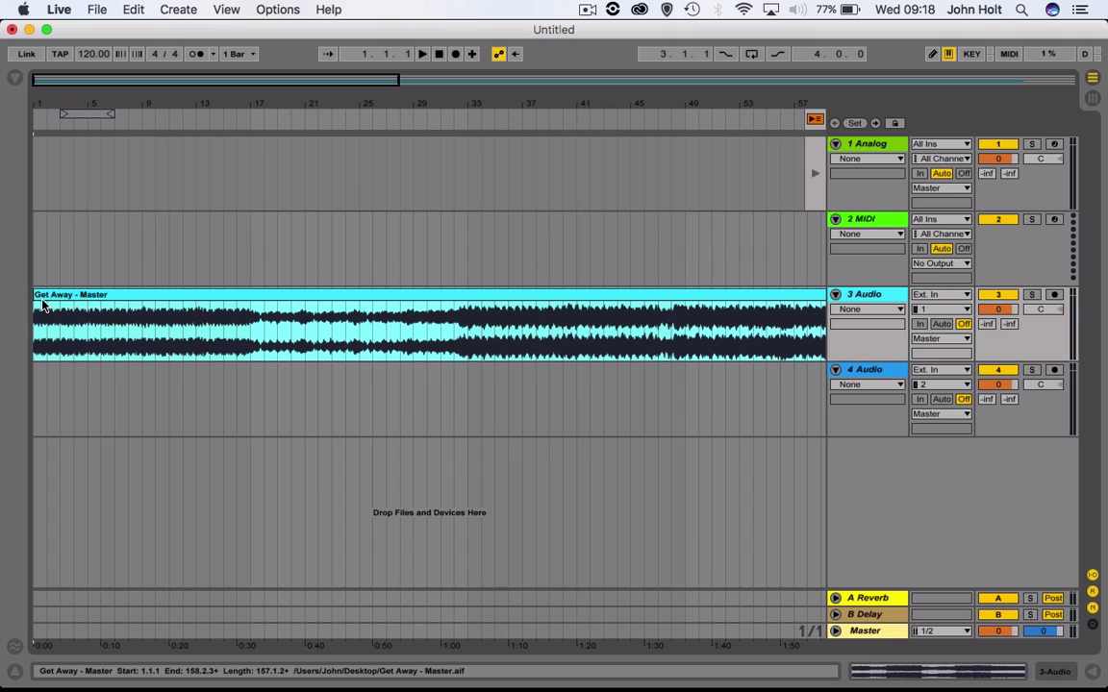
pyautogui.click(354, 441)
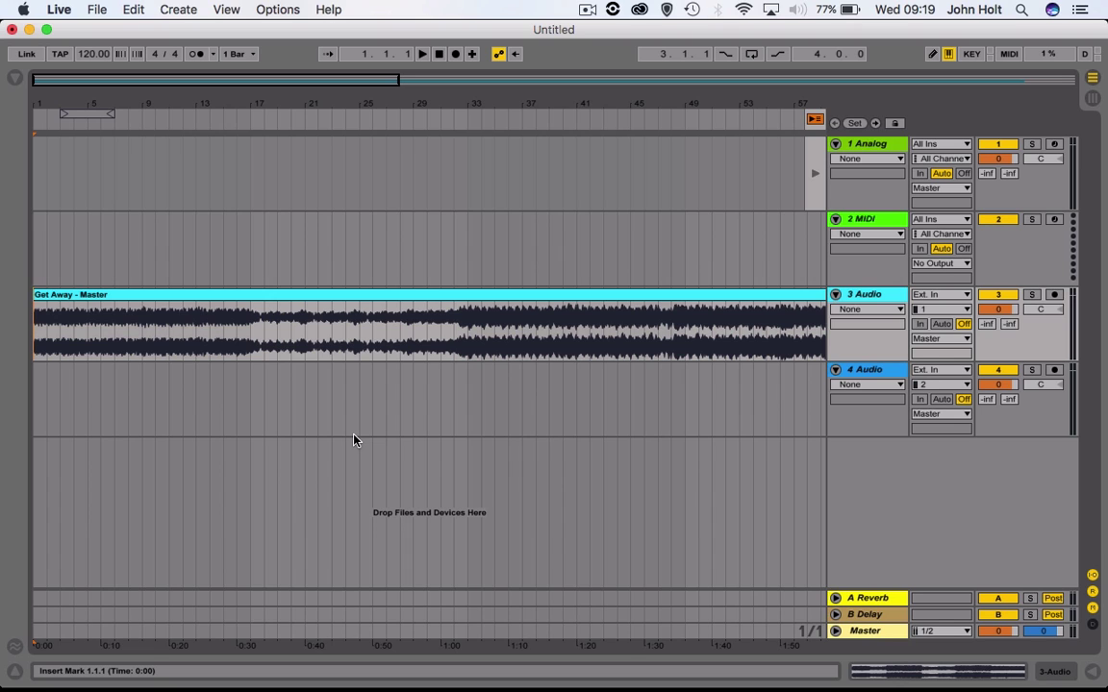
pyautogui.press('XF86AudioRaiseVolume')
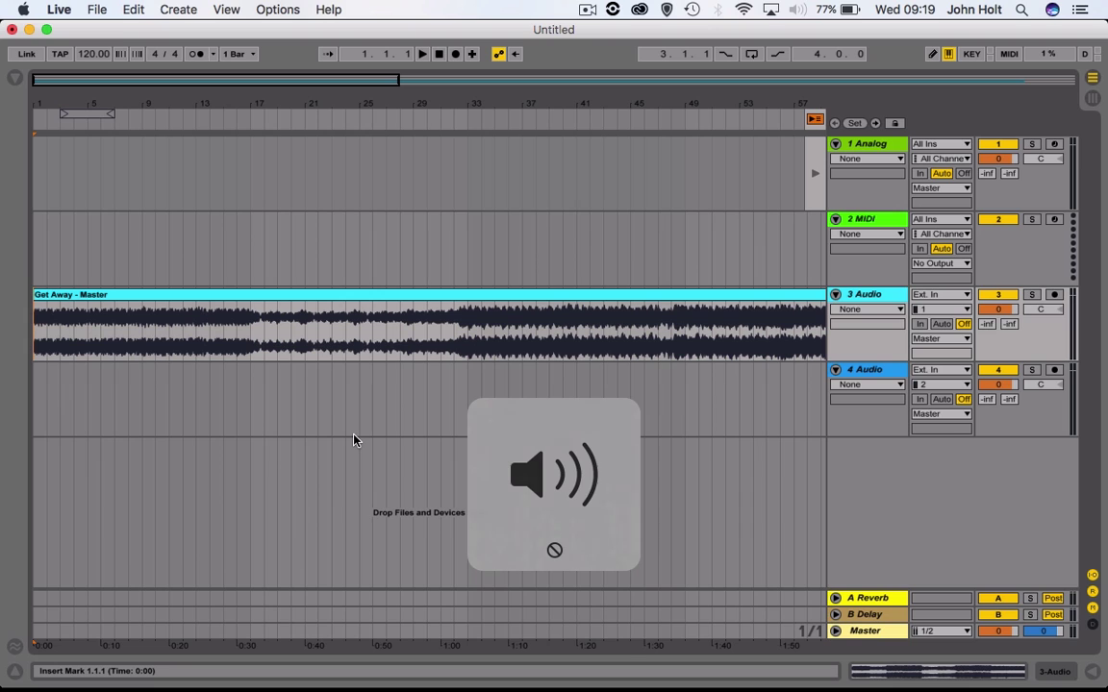
pyautogui.press('space')
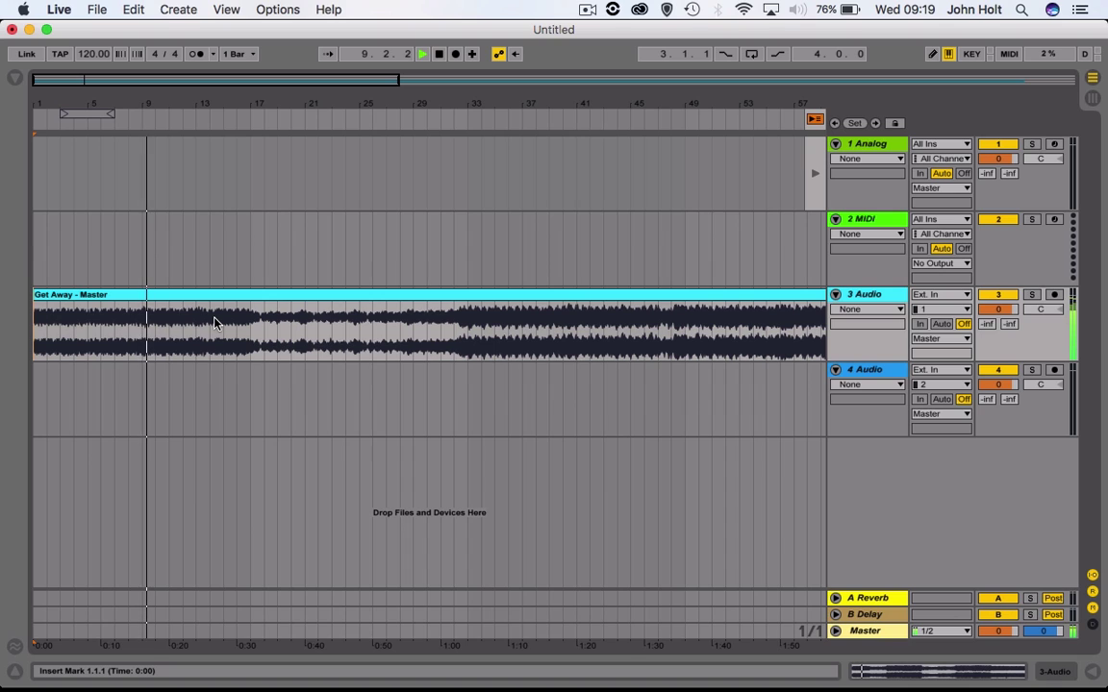
pyautogui.press('space')
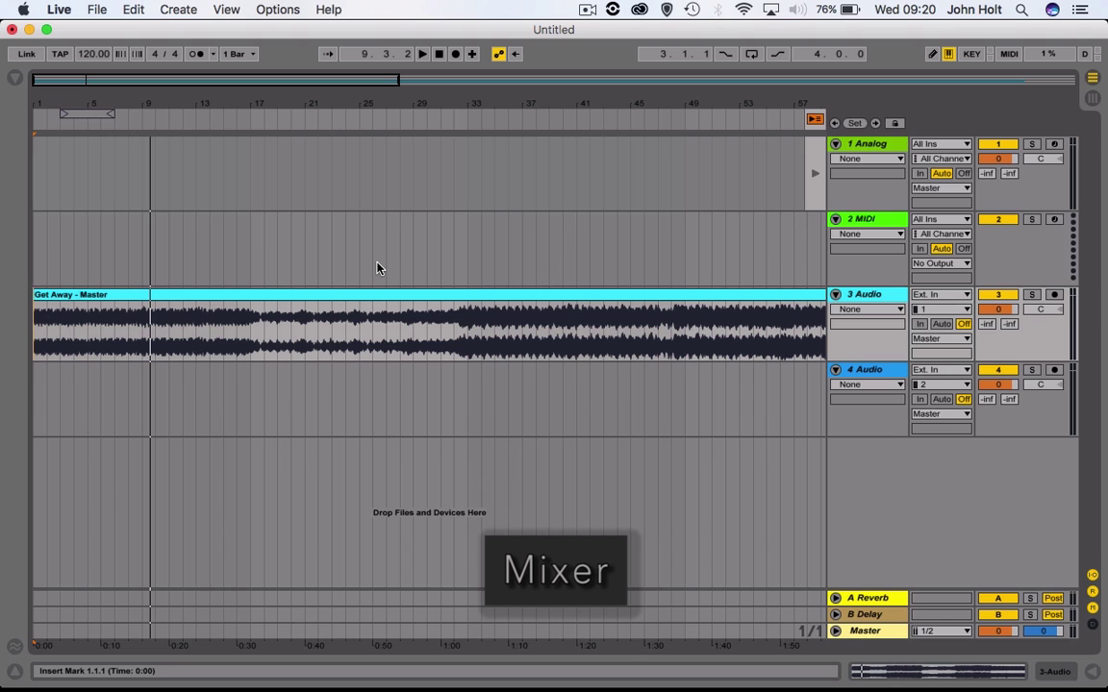
# Return to Session View, hide the clip detail and browser, and lower track 1's volume fader
pyautogui.click(1094, 99)
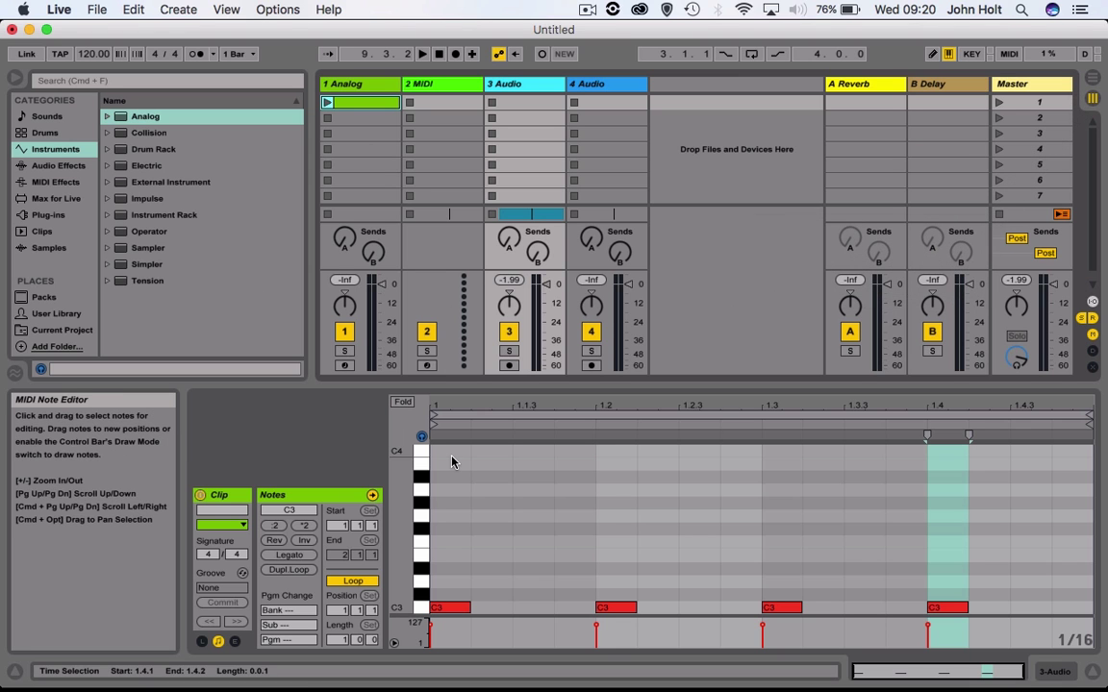
pyautogui.click(1092, 675)
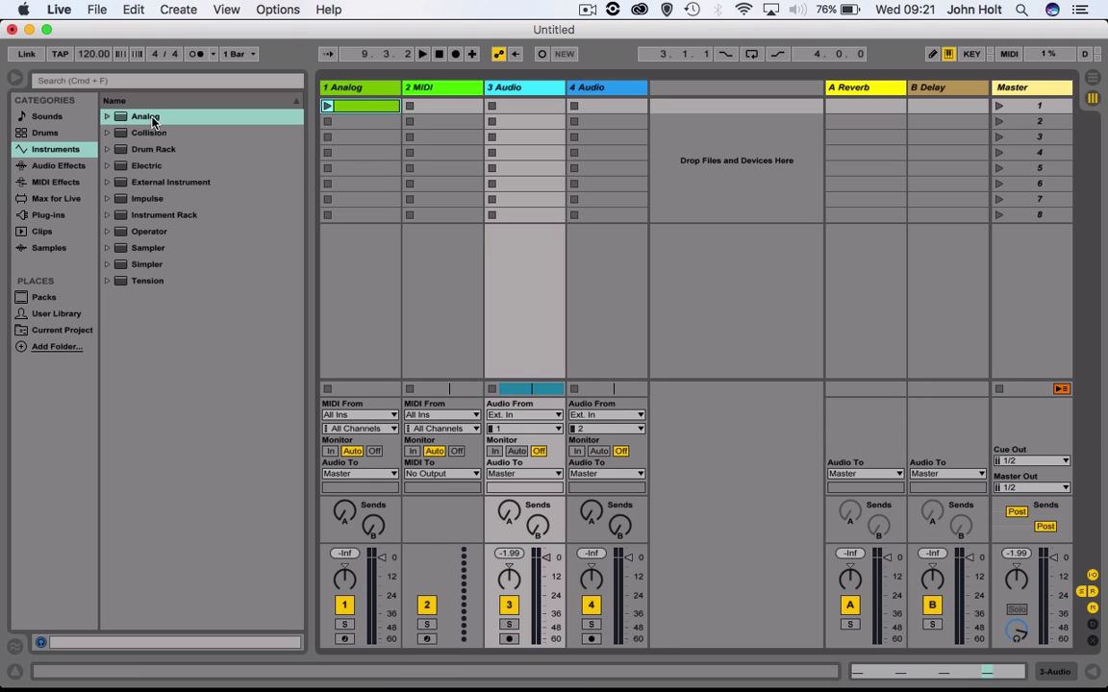
pyautogui.click(12, 75)
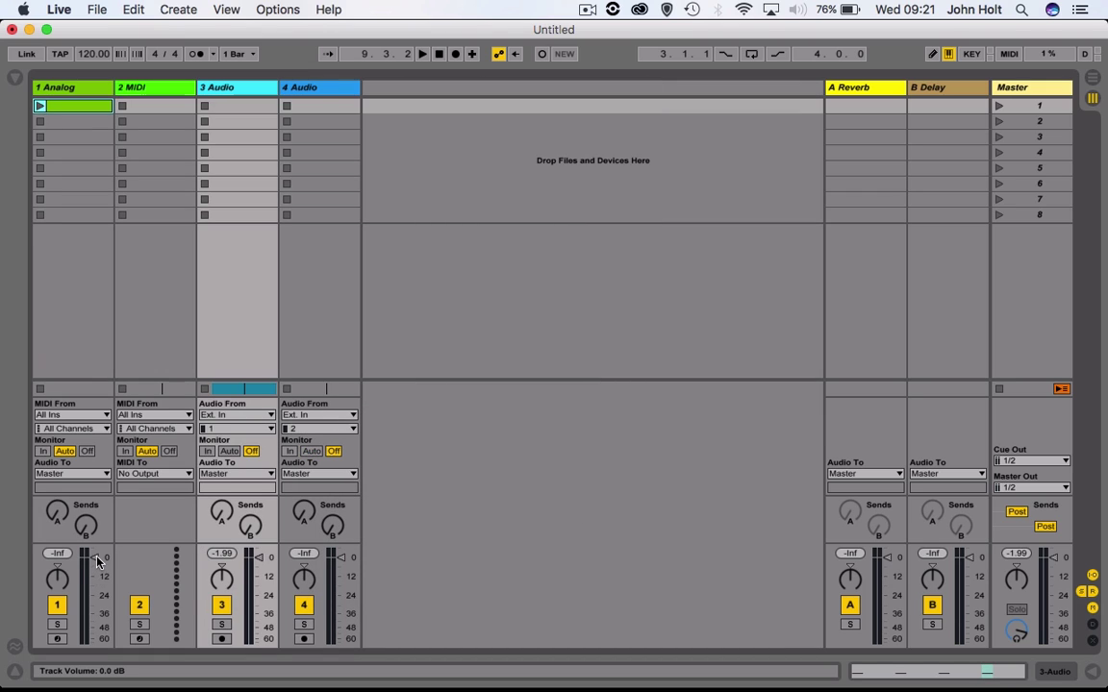
pyautogui.moveTo(95, 558)
pyautogui.mouseDown()
pyautogui.moveTo(94, 590)
pyautogui.moveTo(95, 561)
pyautogui.mouseUp()
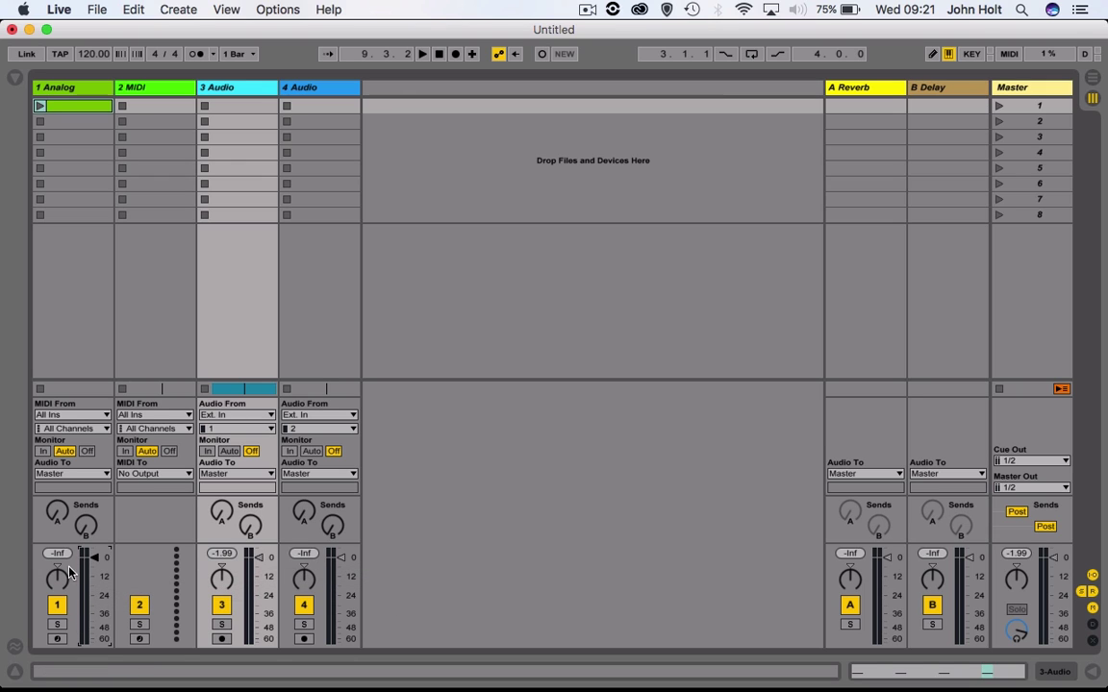
# Pan track 1 right then back just left of centre, toggle its mute, then solo and unsolo it
pyautogui.moveTo(58, 582); pyautogui.dragTo(57, 542)
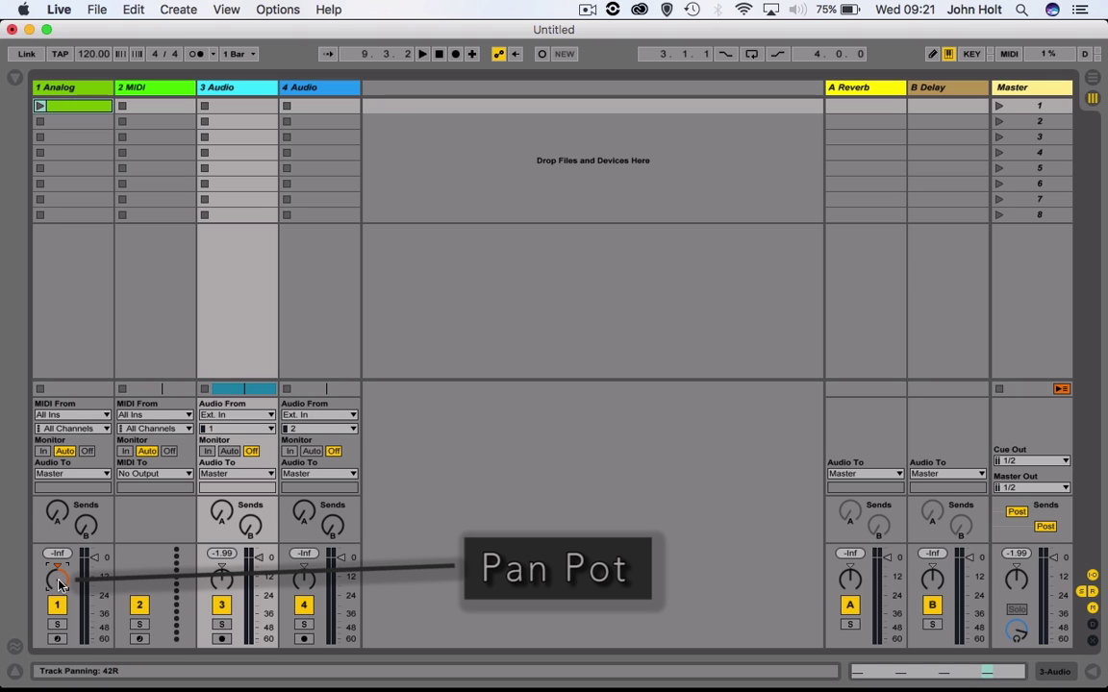
pyautogui.moveTo(58, 585)
pyautogui.mouseDown()
pyautogui.moveTo(58, 671)
pyautogui.moveTo(59, 532)
pyautogui.moveTo(59, 577)
pyautogui.mouseUp()
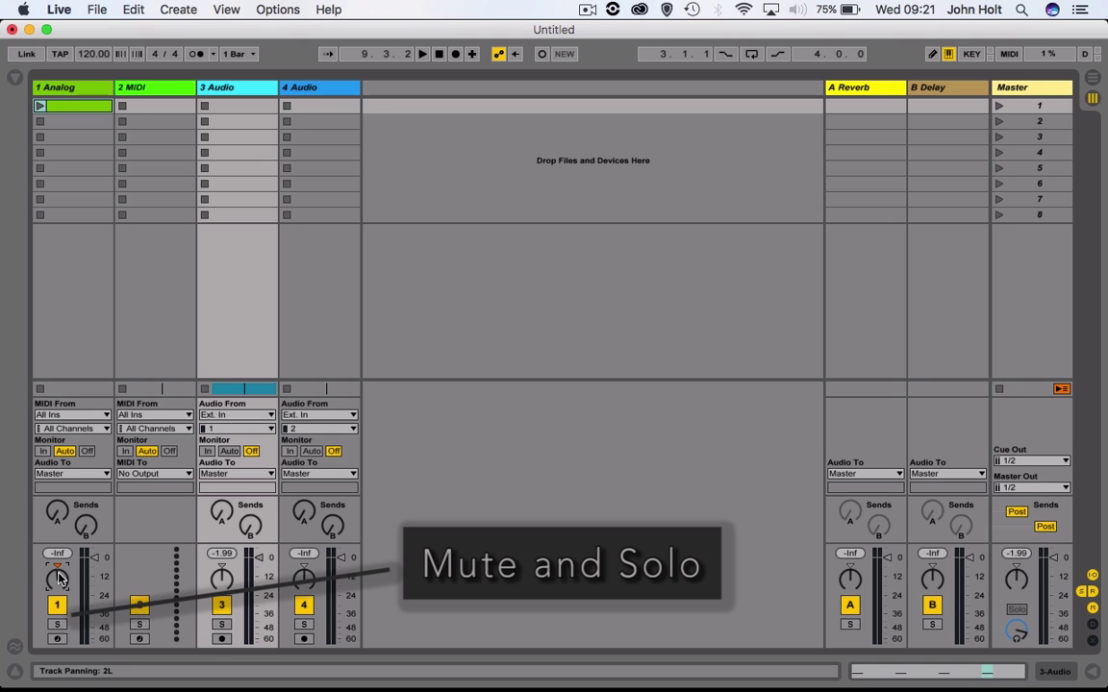
pyautogui.click(57, 605)
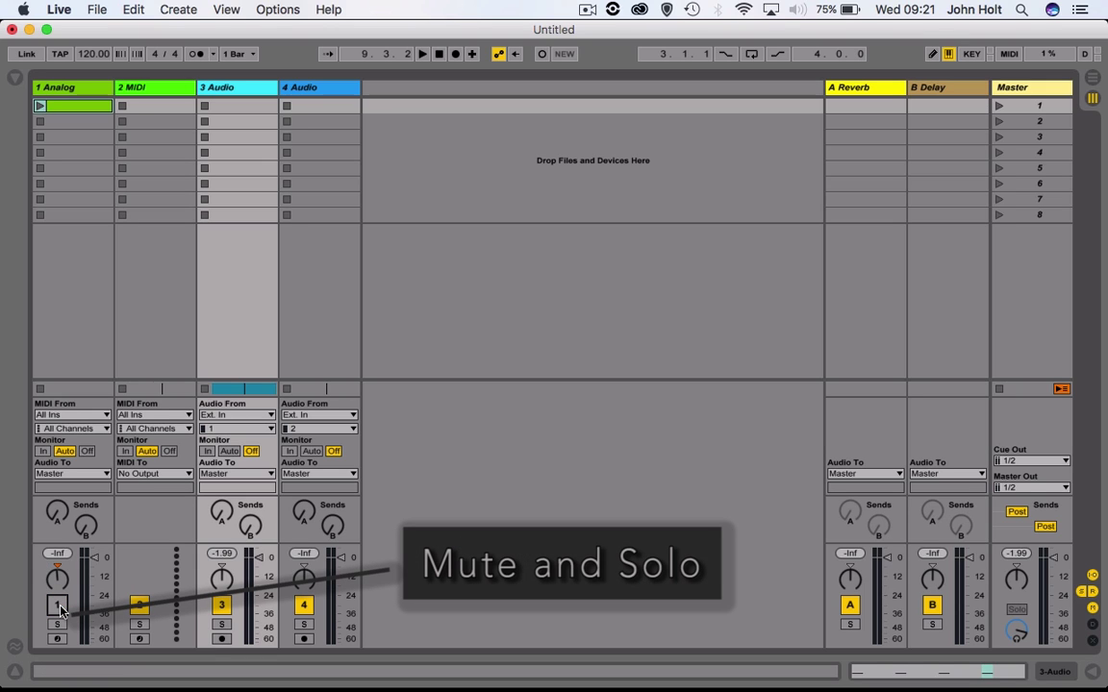
pyautogui.click(58, 606)
pyautogui.click(57, 626)
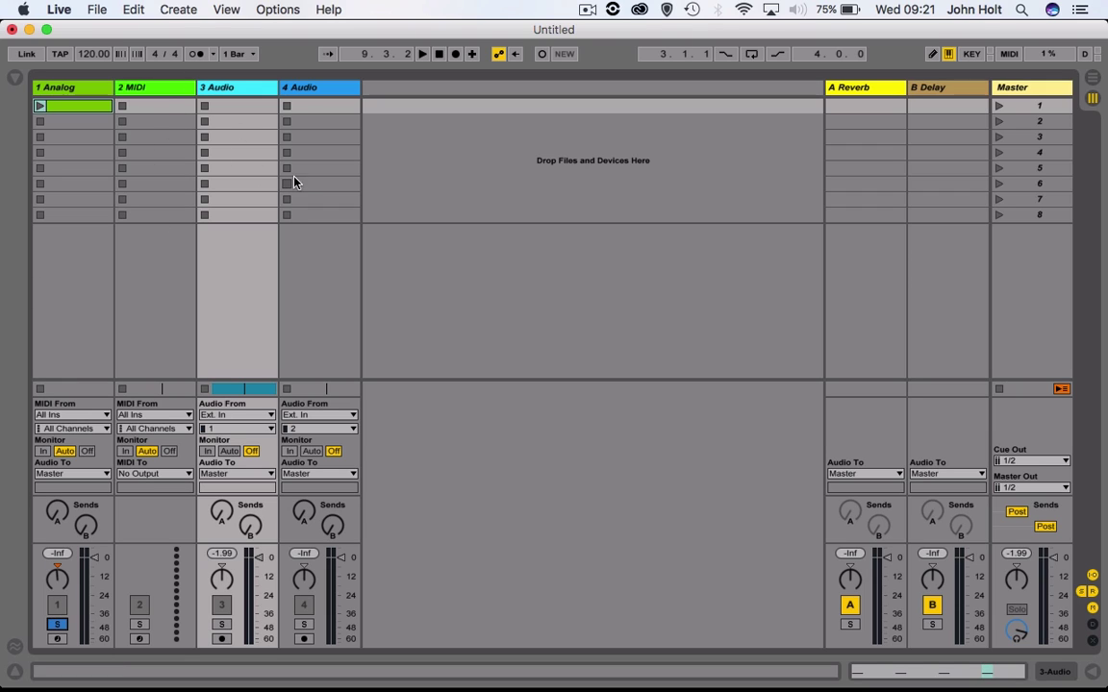
pyautogui.click(56, 626)
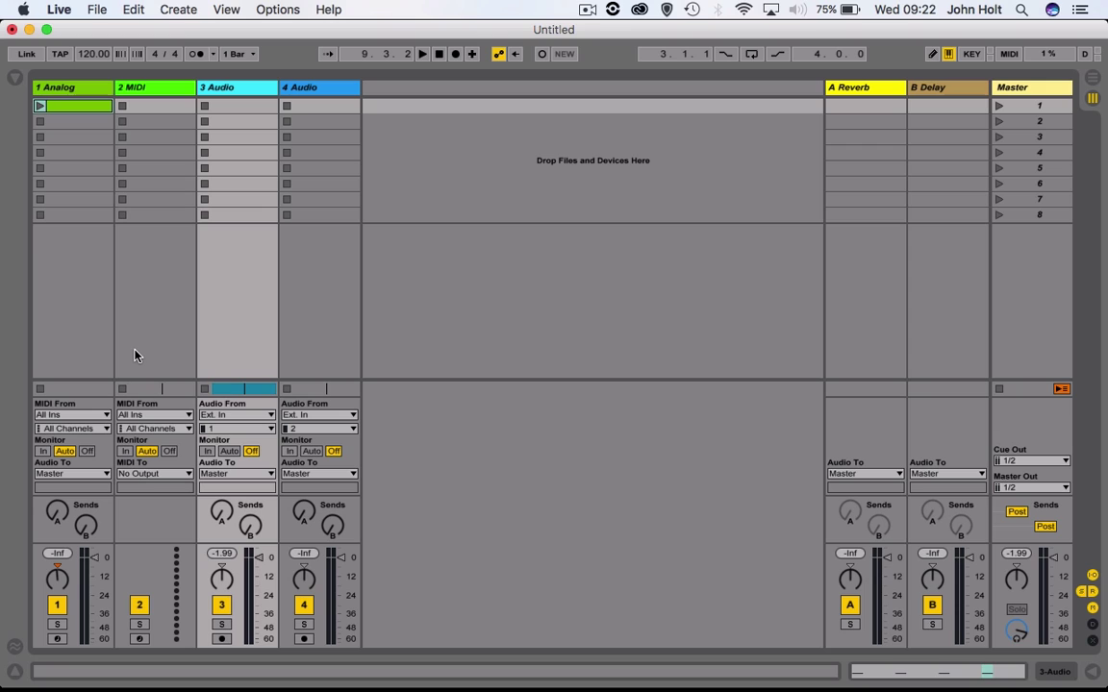
# Reopen the browser beside the mixer and list the Instruments category
pyautogui.click(15, 77)
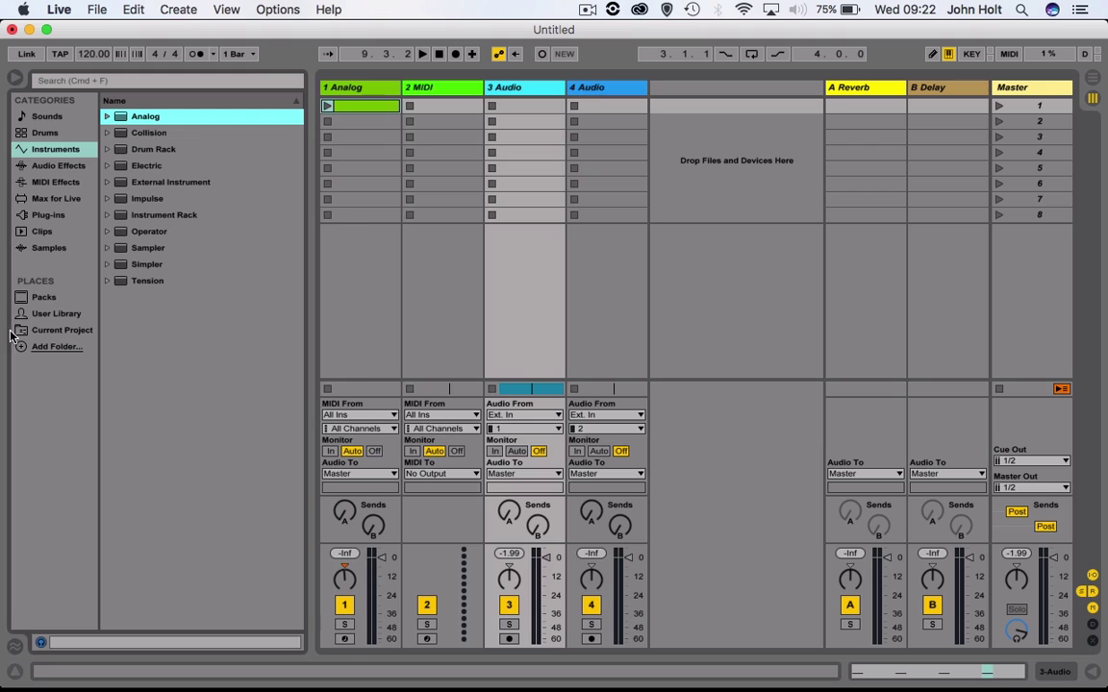
pyautogui.click(50, 215)
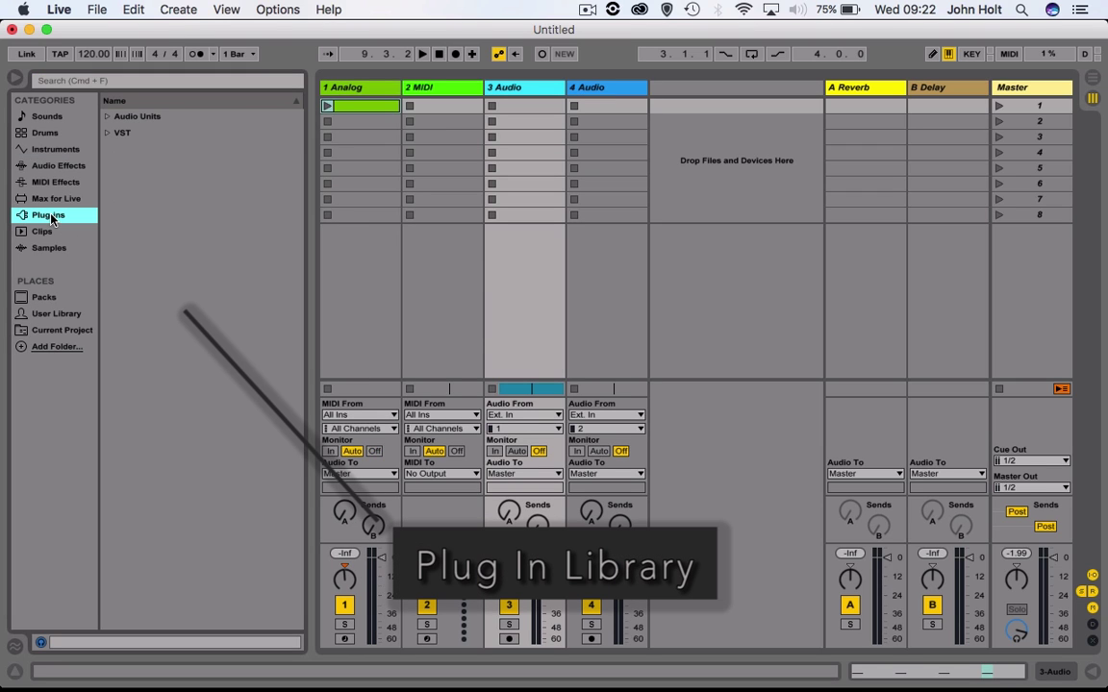
pyautogui.click(49, 148)
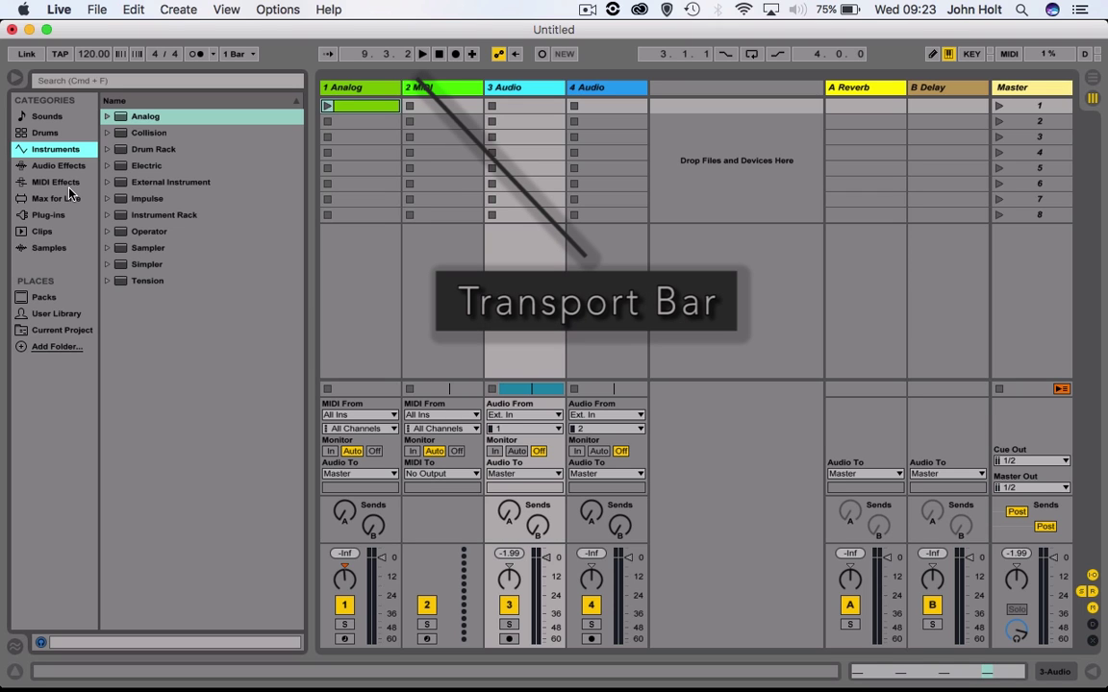
# Hide the browser, play and stop the song, and select the bar field of the song position (1.2.2)
pyautogui.click(15, 77)
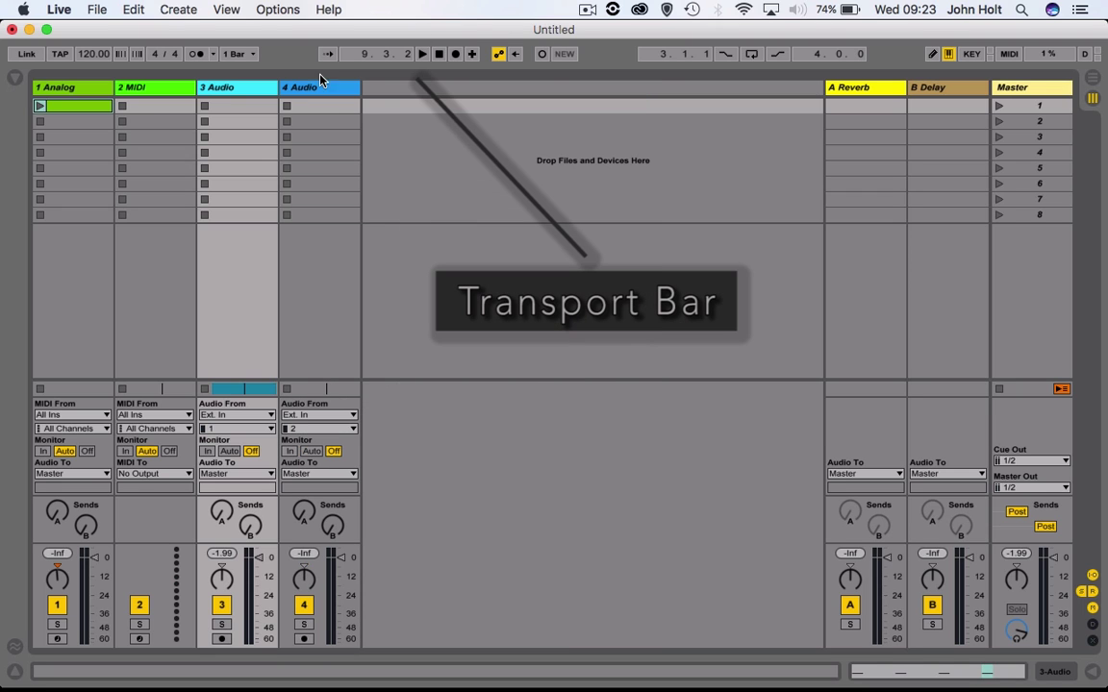
pyautogui.click(421, 55)
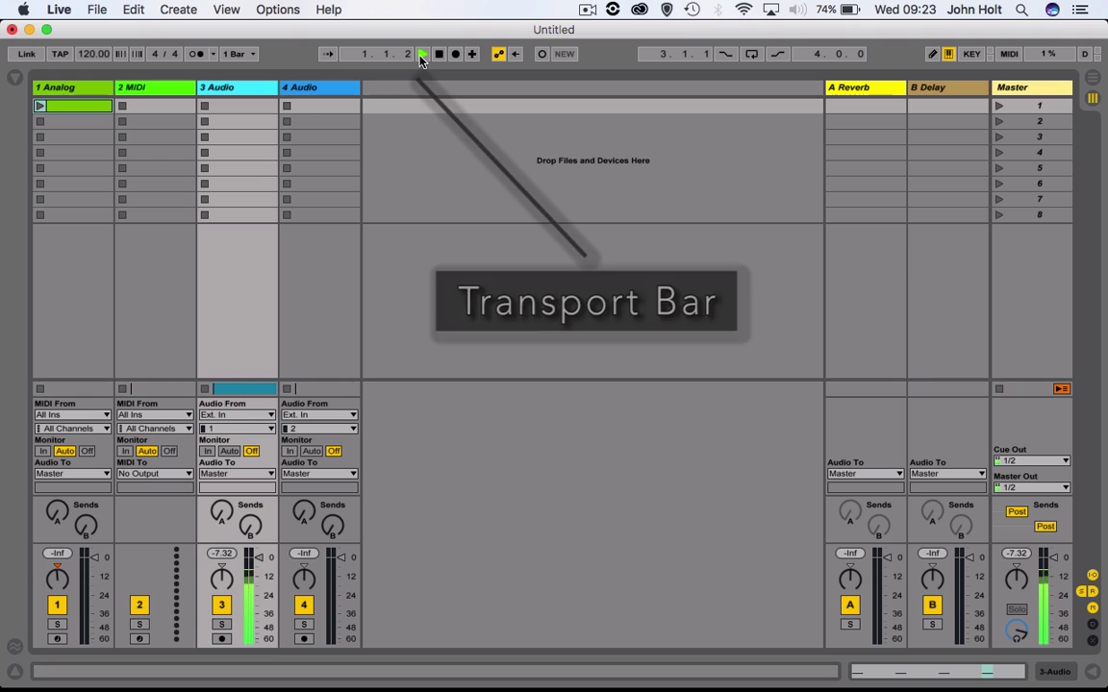
pyautogui.click(438, 53)
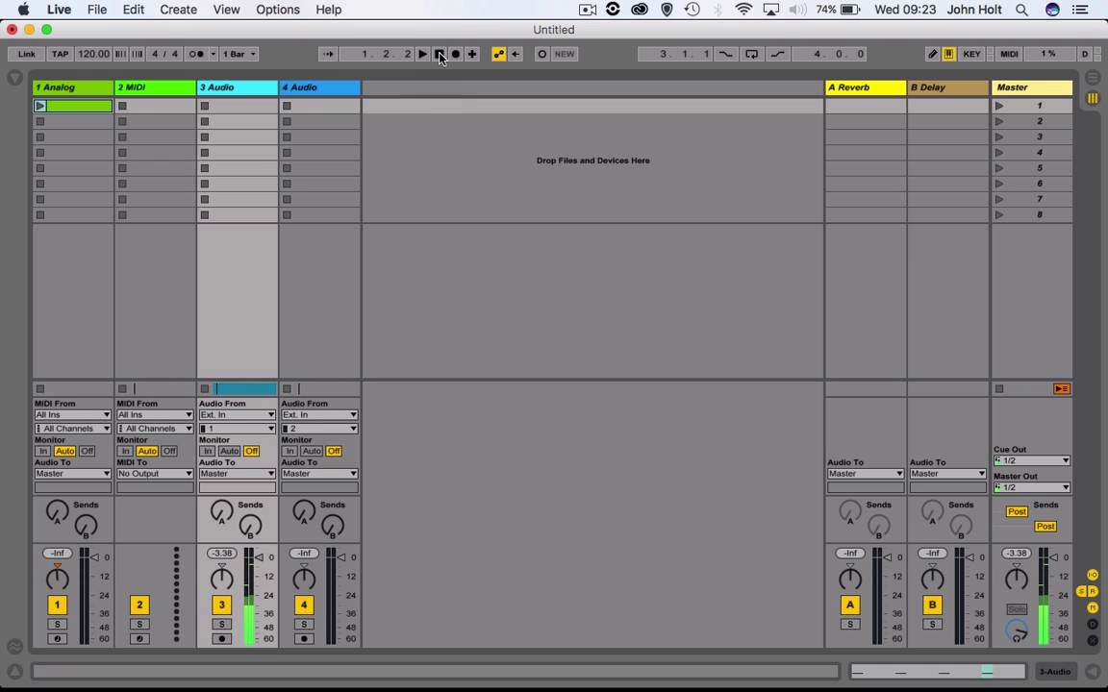
pyautogui.click(373, 55)
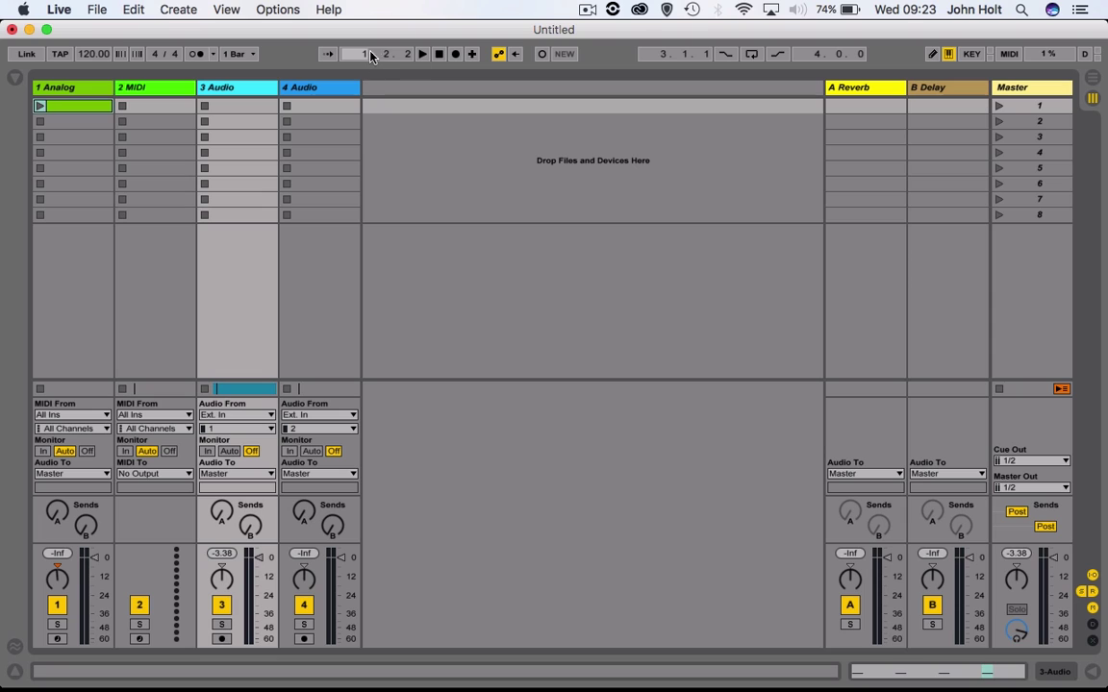